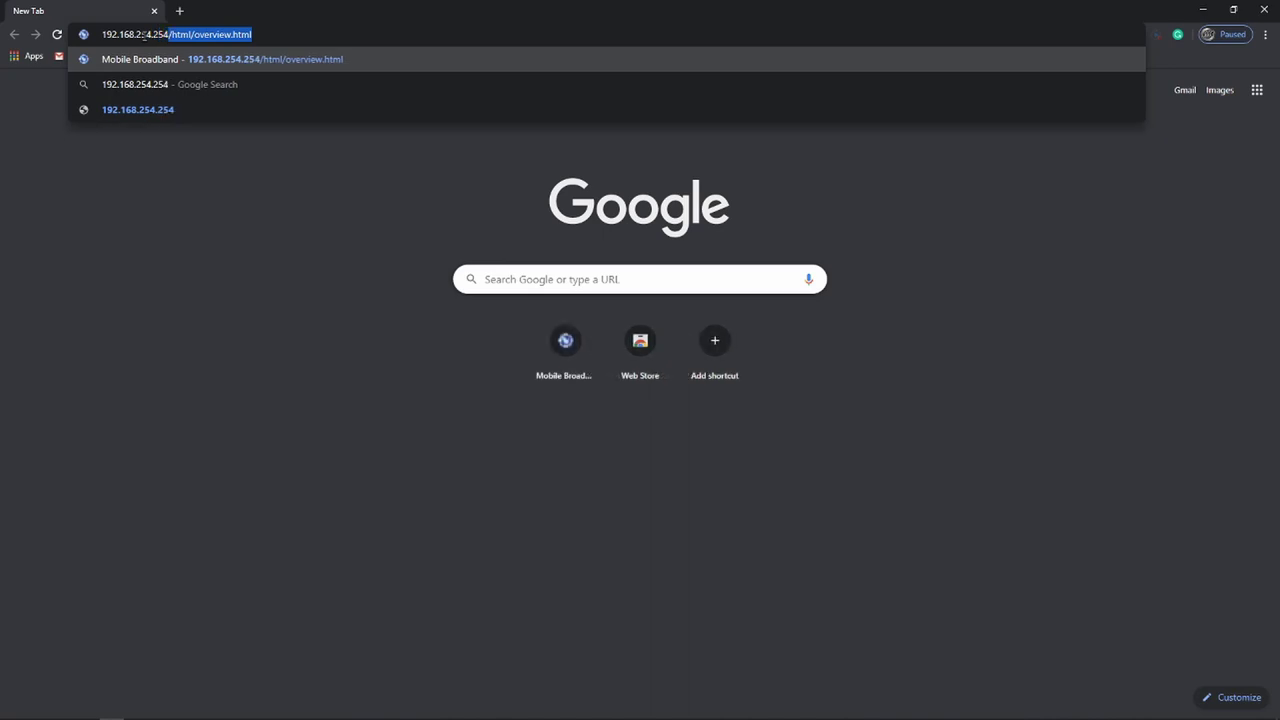
Step: Load the router's overview page at 192.168.254.254 from the address bar suggestion
key(Return)
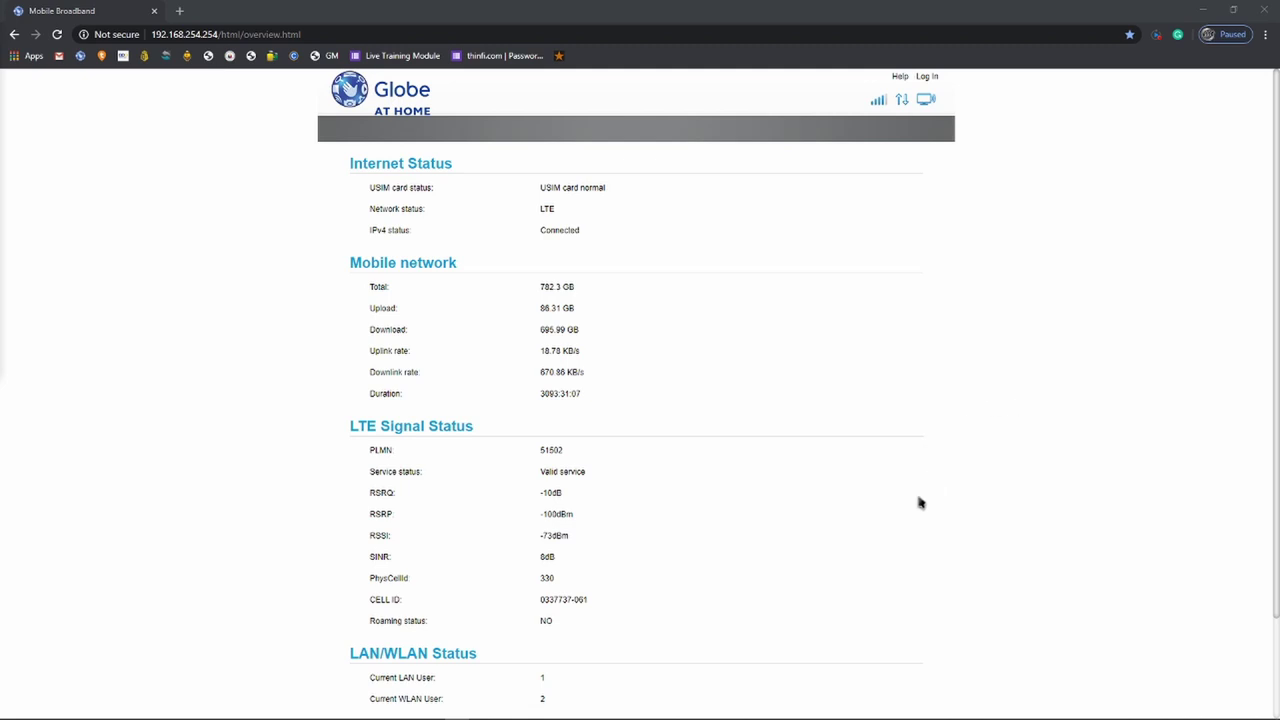
Step: Scroll through the router status overview, then switch to the router rear-panel photo in Photos
scroll(920, 502, down, 3)
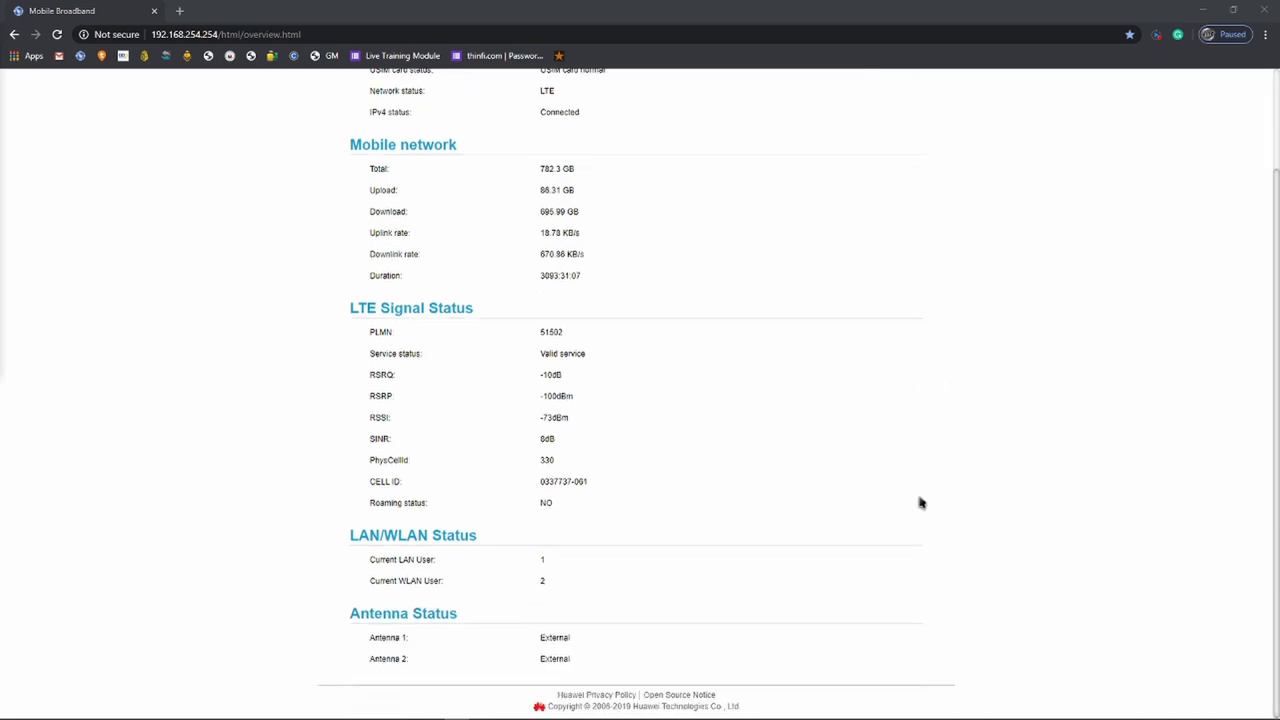
scroll(918, 500, up, 3)
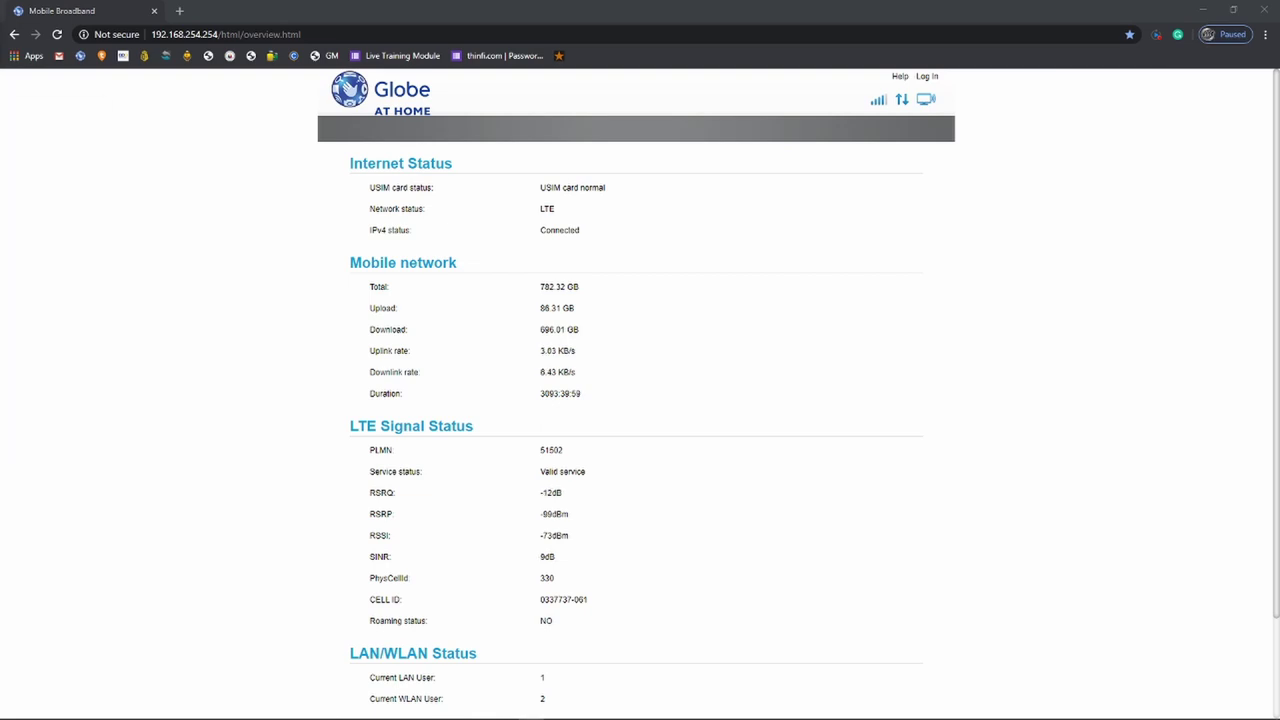
mouse_move(37, 710)
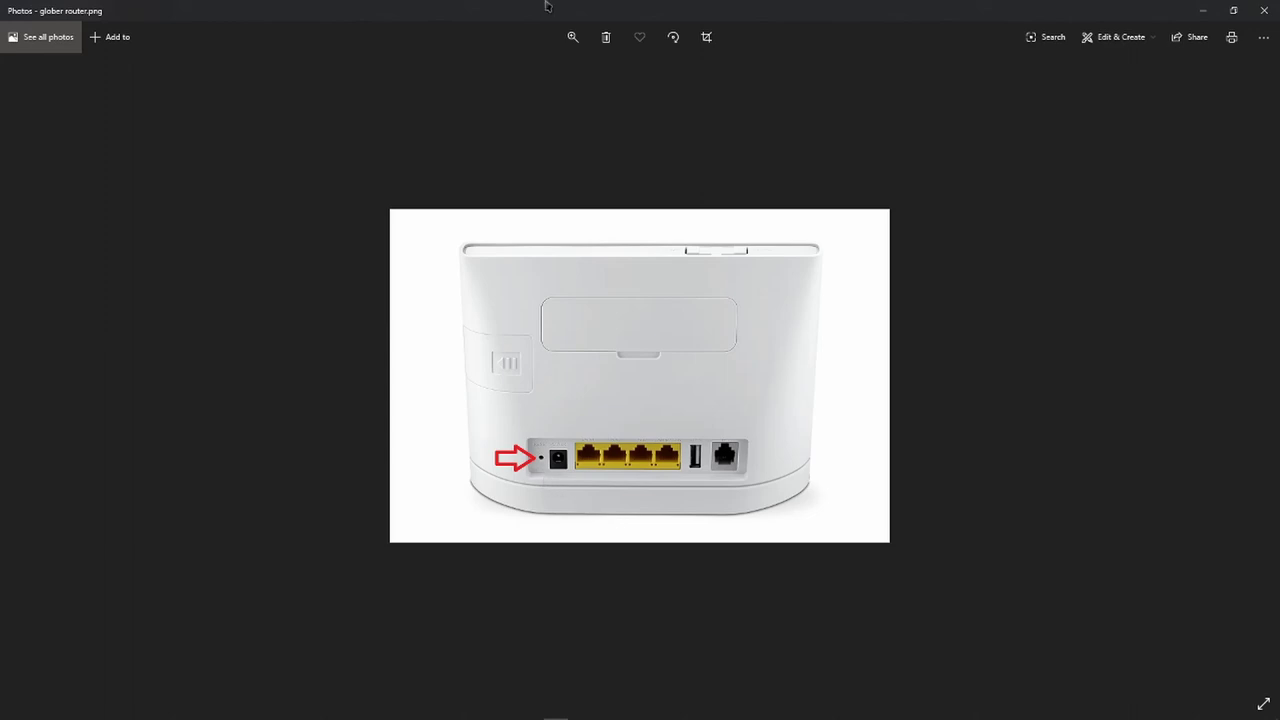
Step: Zoom into glober router.png to see the arrow marking the reset pinhole by the power jack
click(575, 47)
drag(512, 72, 540, 73)
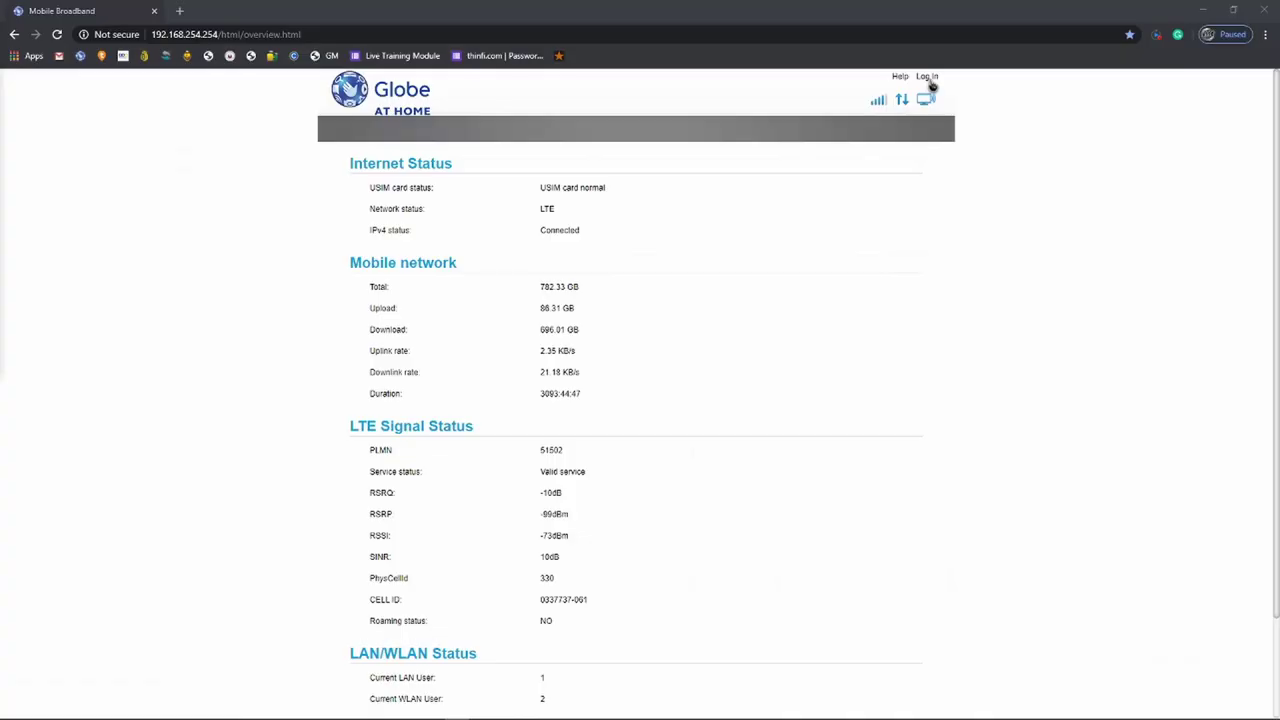
Step: Log in to the router admin with the admin user name and password
click(927, 76)
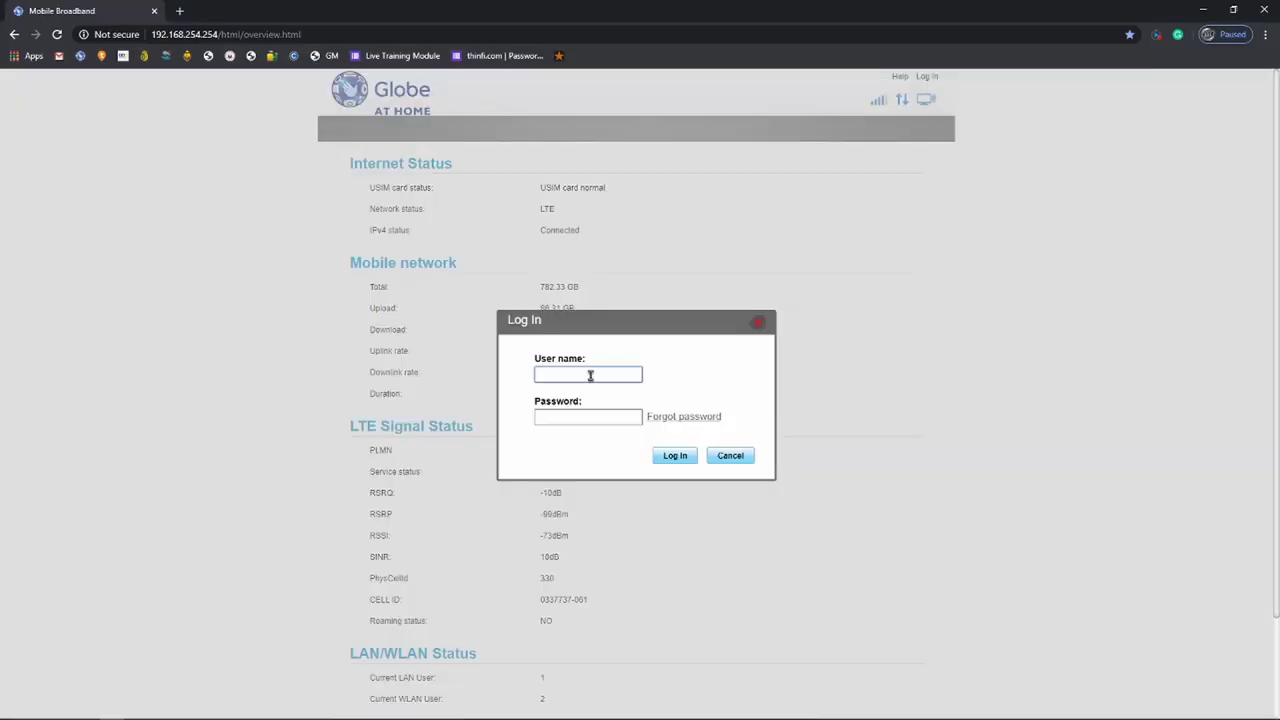
text(user)
key(Tab)
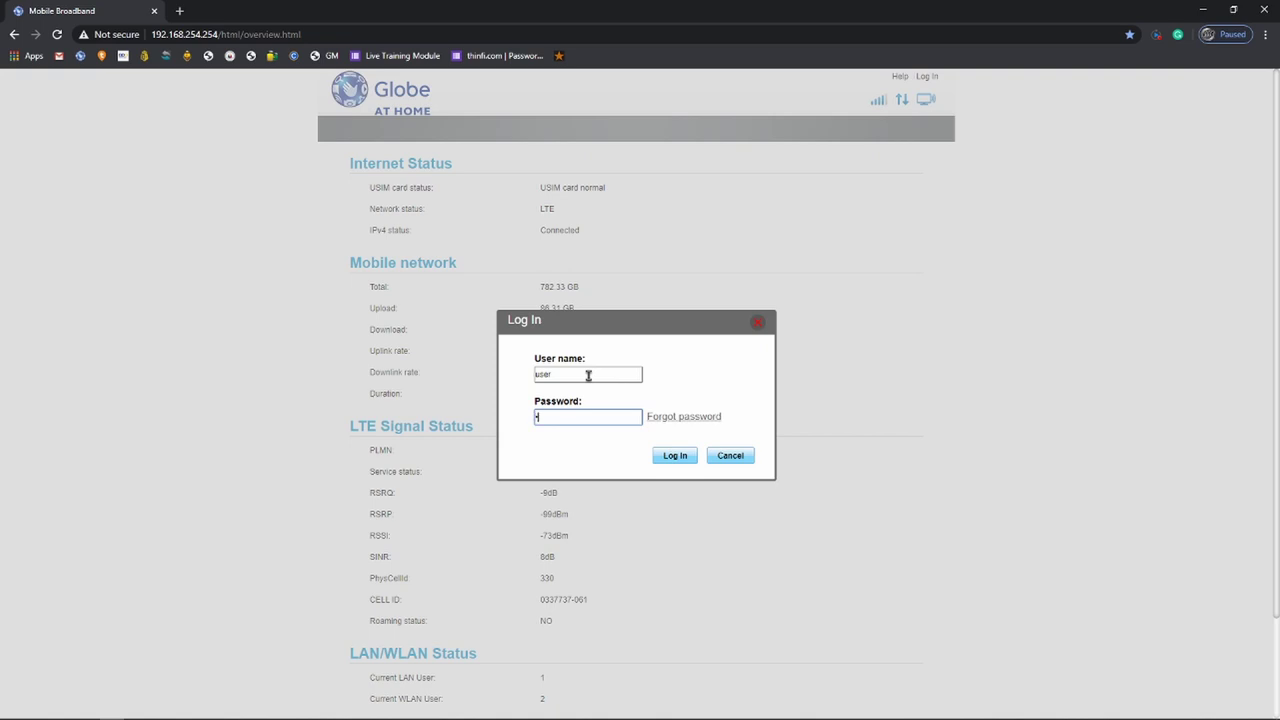
click(684, 463)
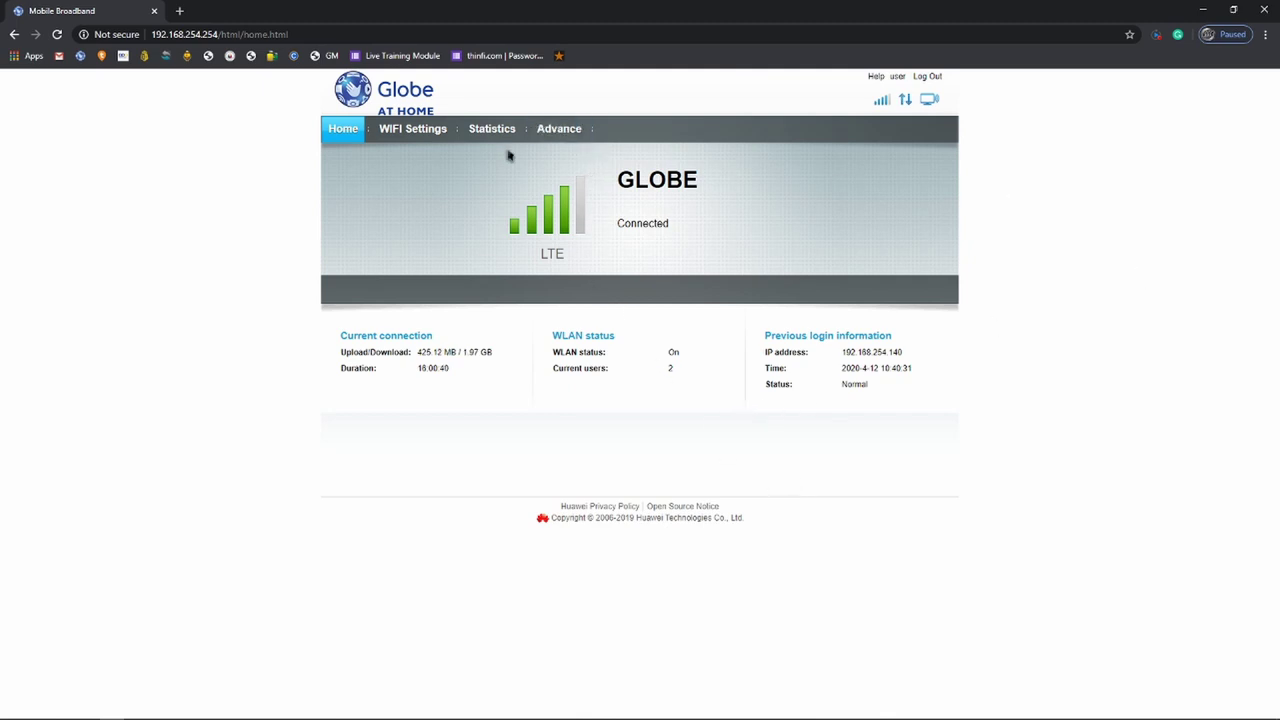
Step: Change the login password under Advance > System > Modify Password, entering the current and new passwords
click(558, 130)
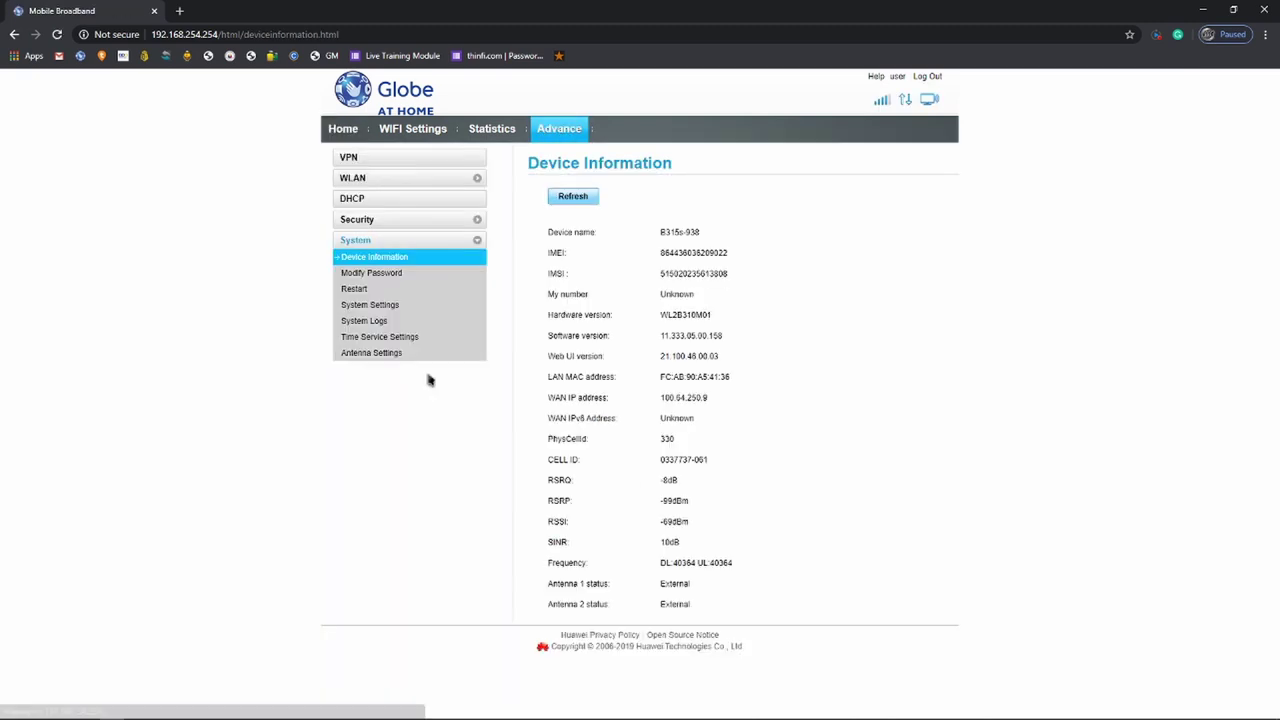
click(369, 280)
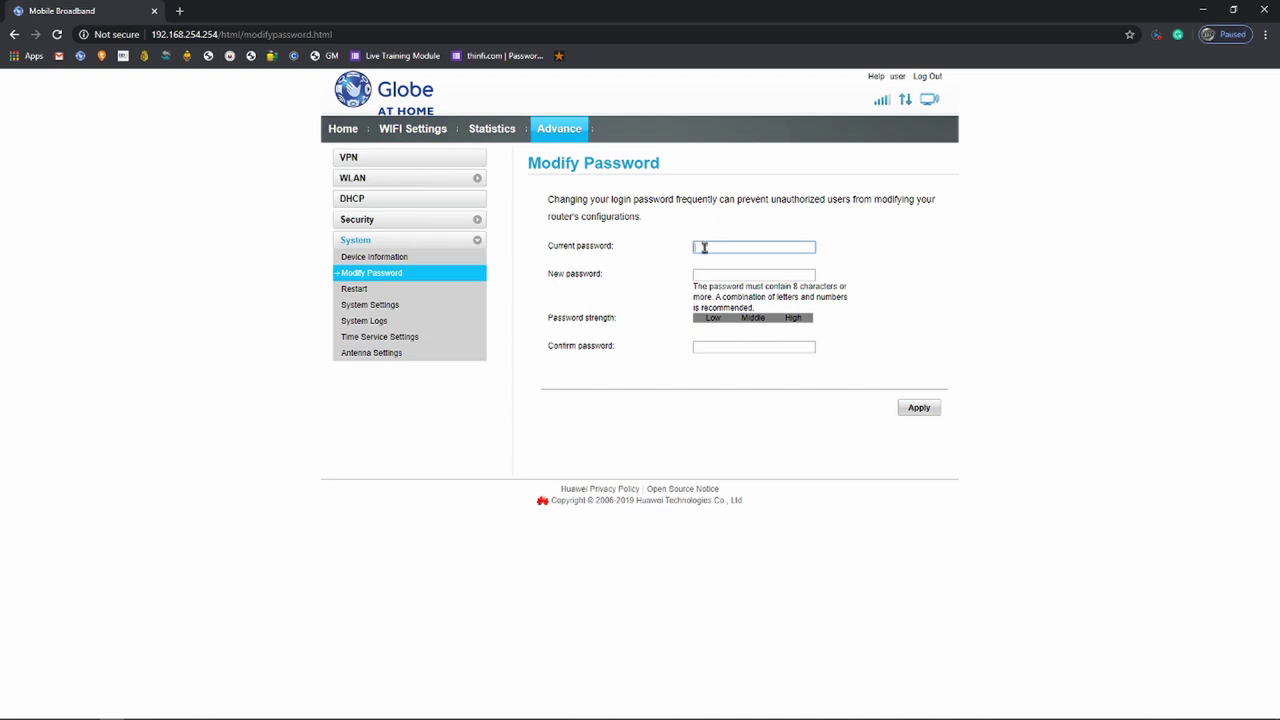
text(•••••••)
click(718, 274)
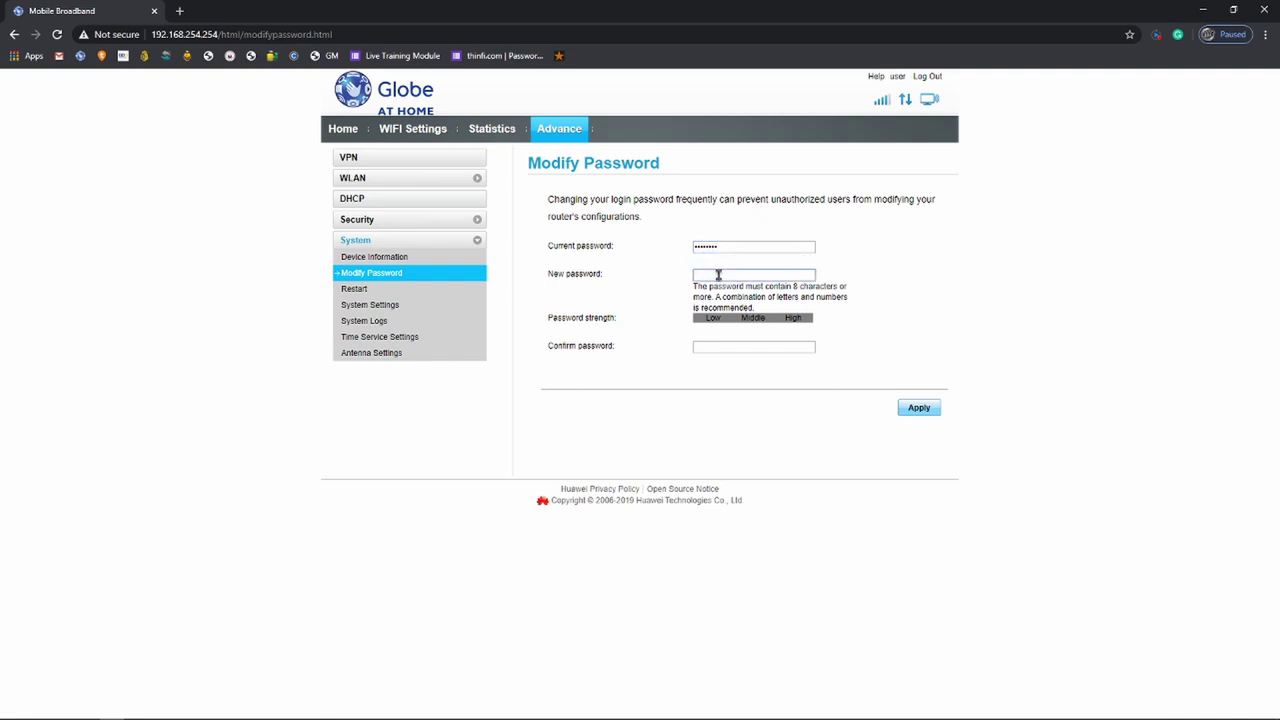
text(••••••••••••)
click(716, 347)
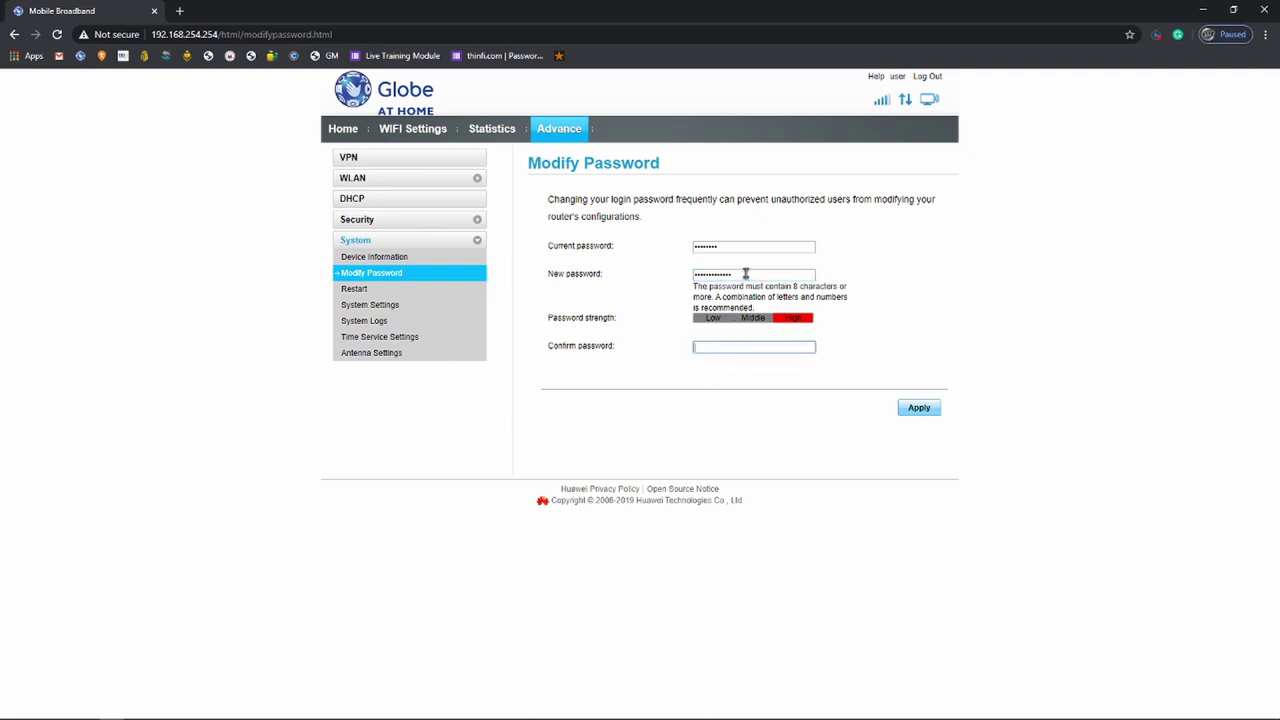
click(745, 273)
click(737, 348)
text(••••••••••••••)
click(918, 411)
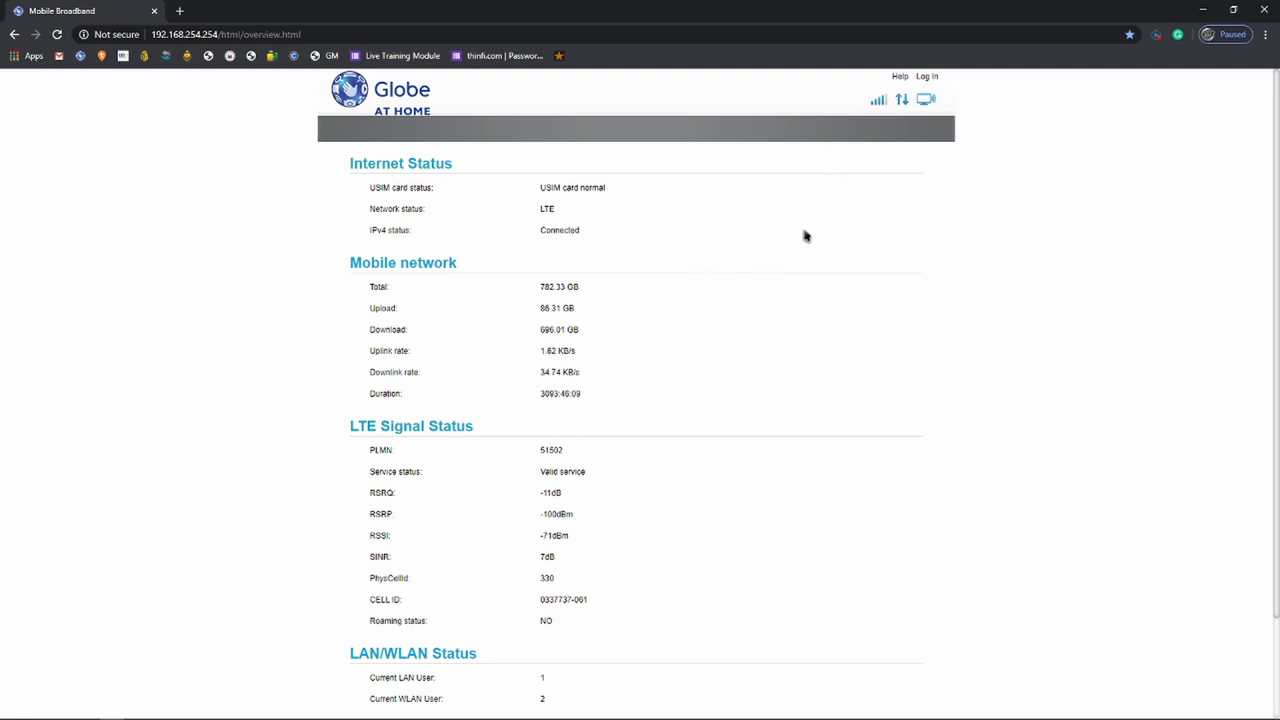
Step: Log back in with the admin user name and the new password
click(928, 78)
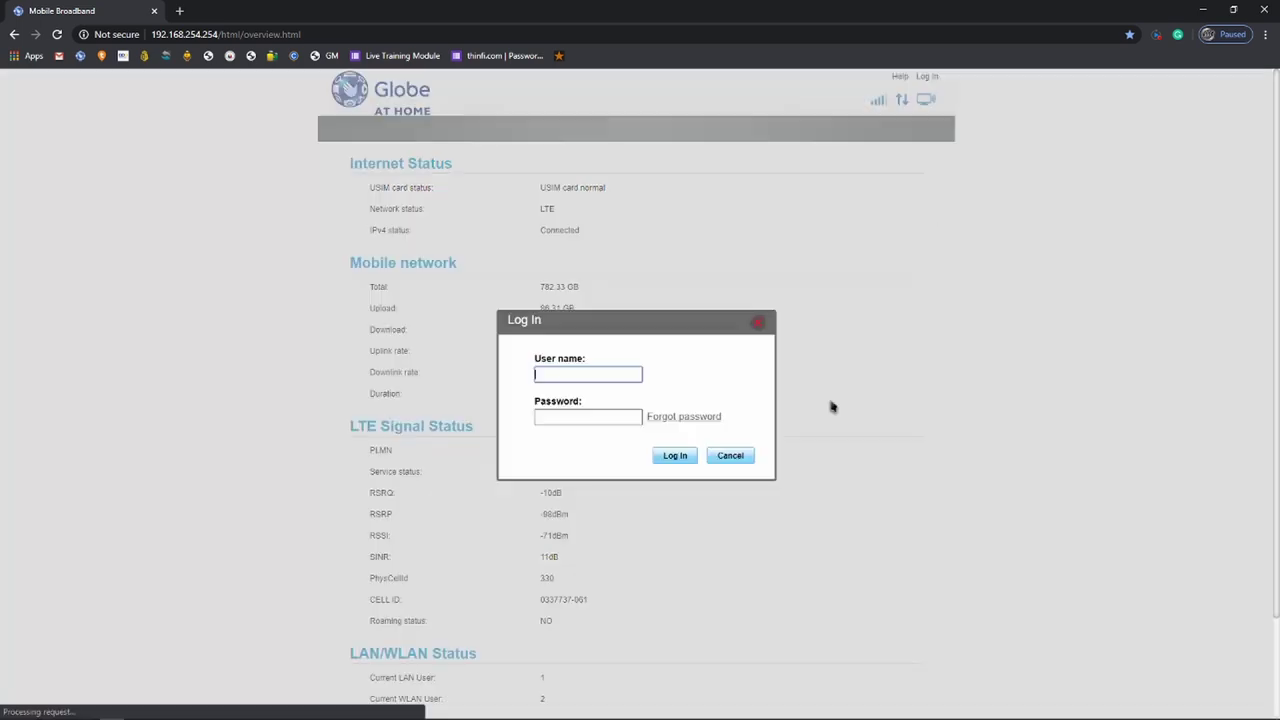
click(601, 374)
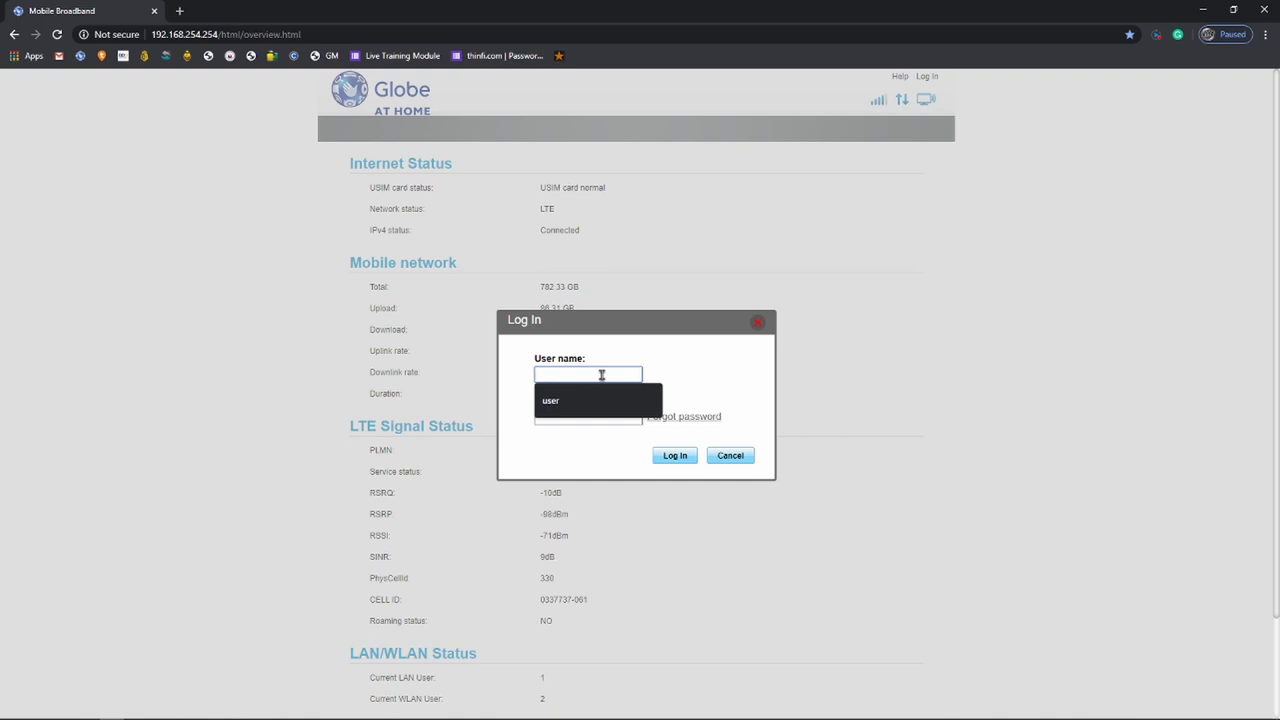
key(Tab)
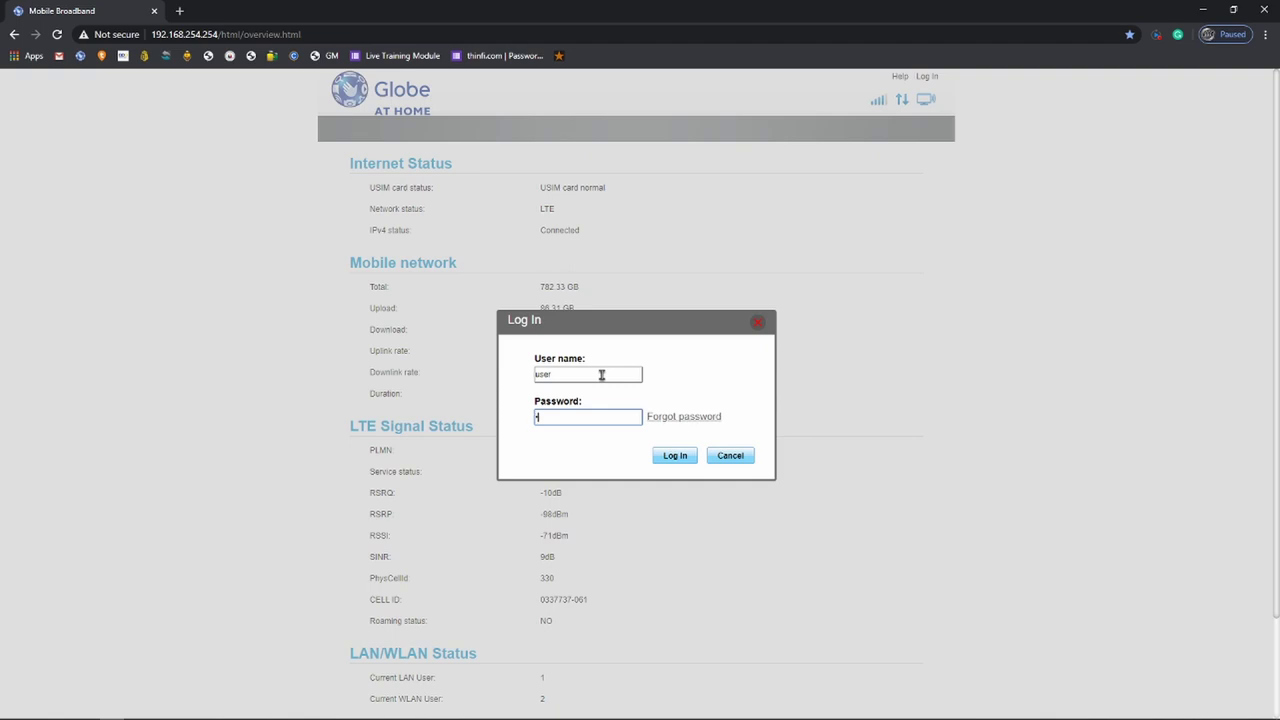
click(660, 466)
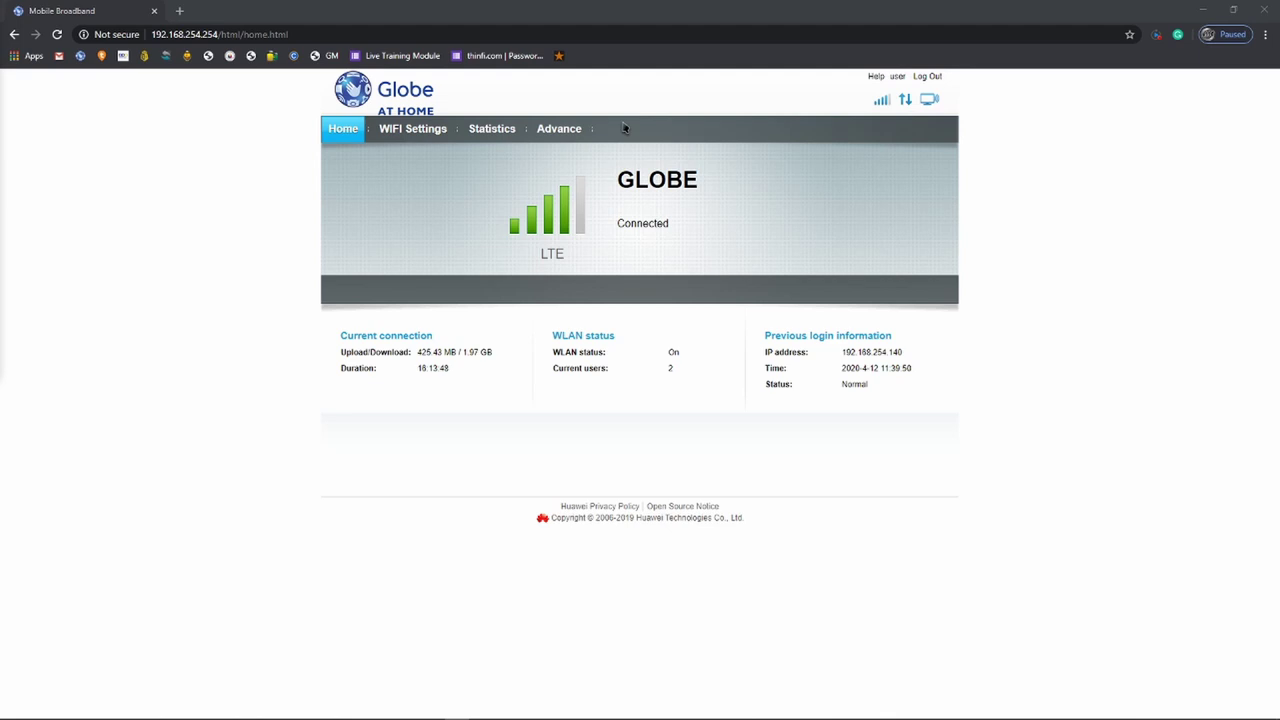
Step: Open the WLAN Basic Settings page under Advance > WLAN
click(565, 132)
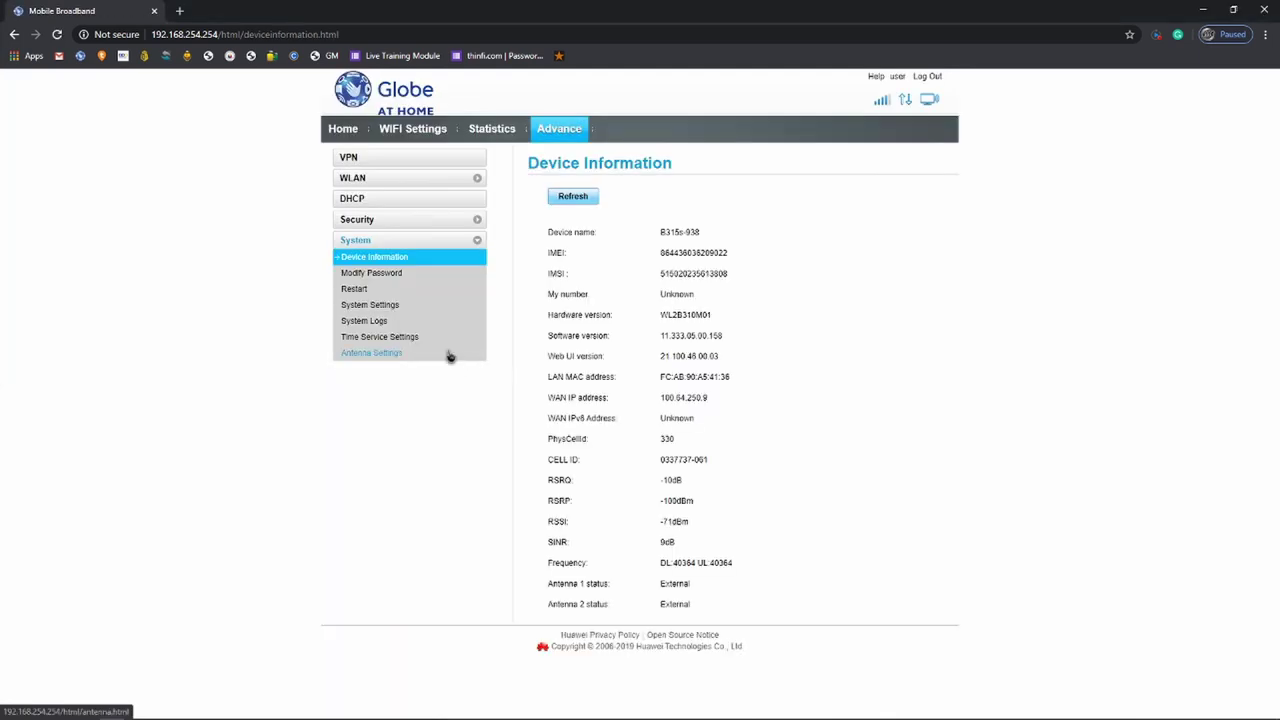
click(391, 179)
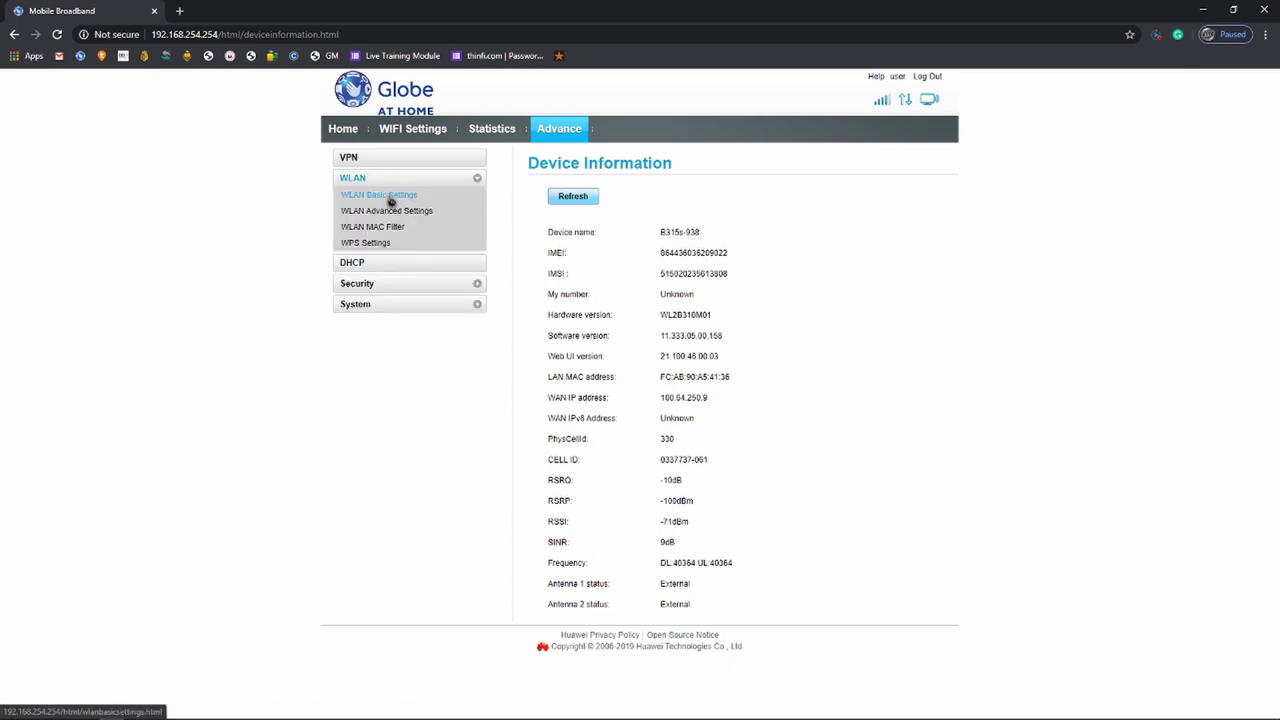
click(391, 199)
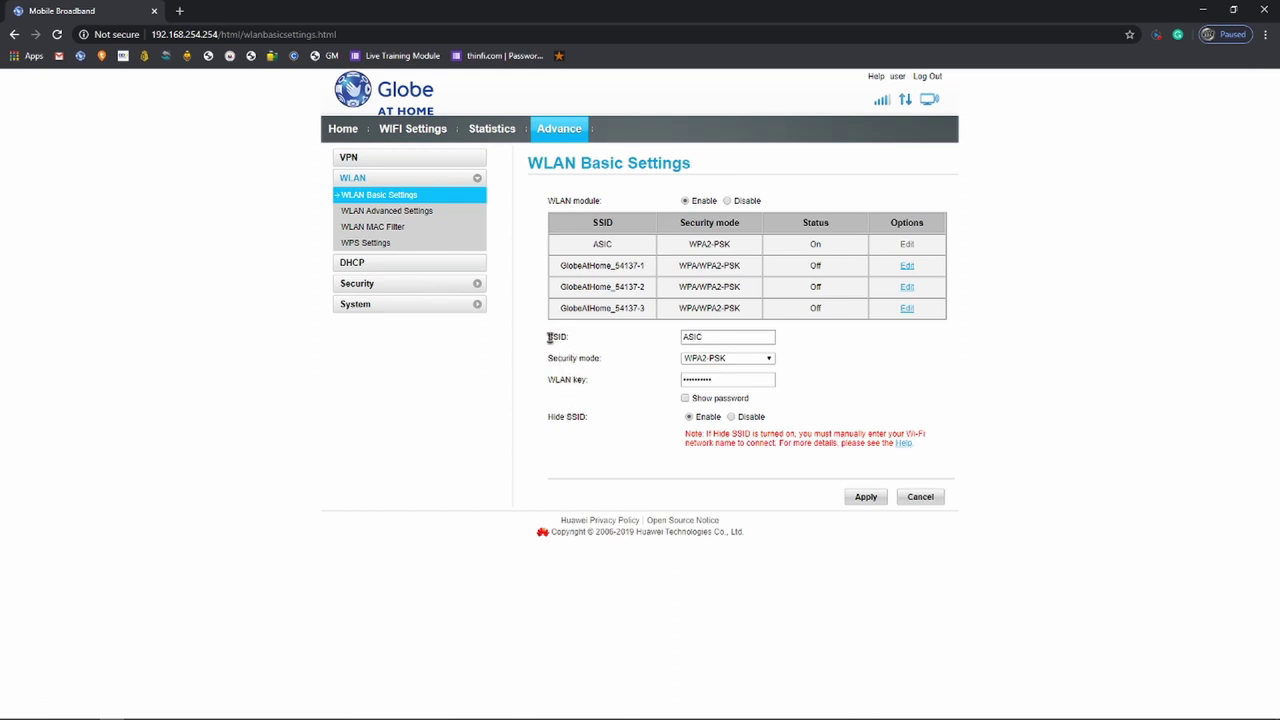
Step: Replace the SSID ASIC with Techie Kiraychie and paste a value into the next field
click(726, 337)
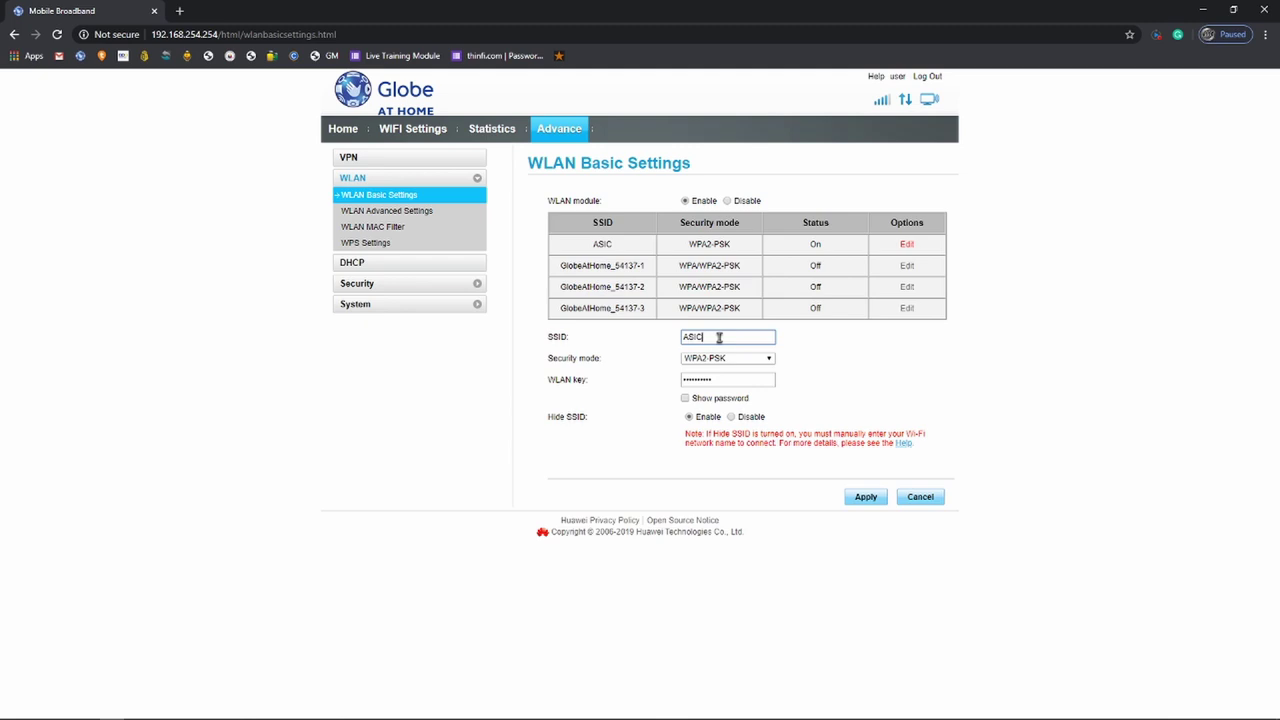
drag(722, 337, 502, 334)
key(BackSpace)
text(Techie Kiraychie)
click(815, 370)
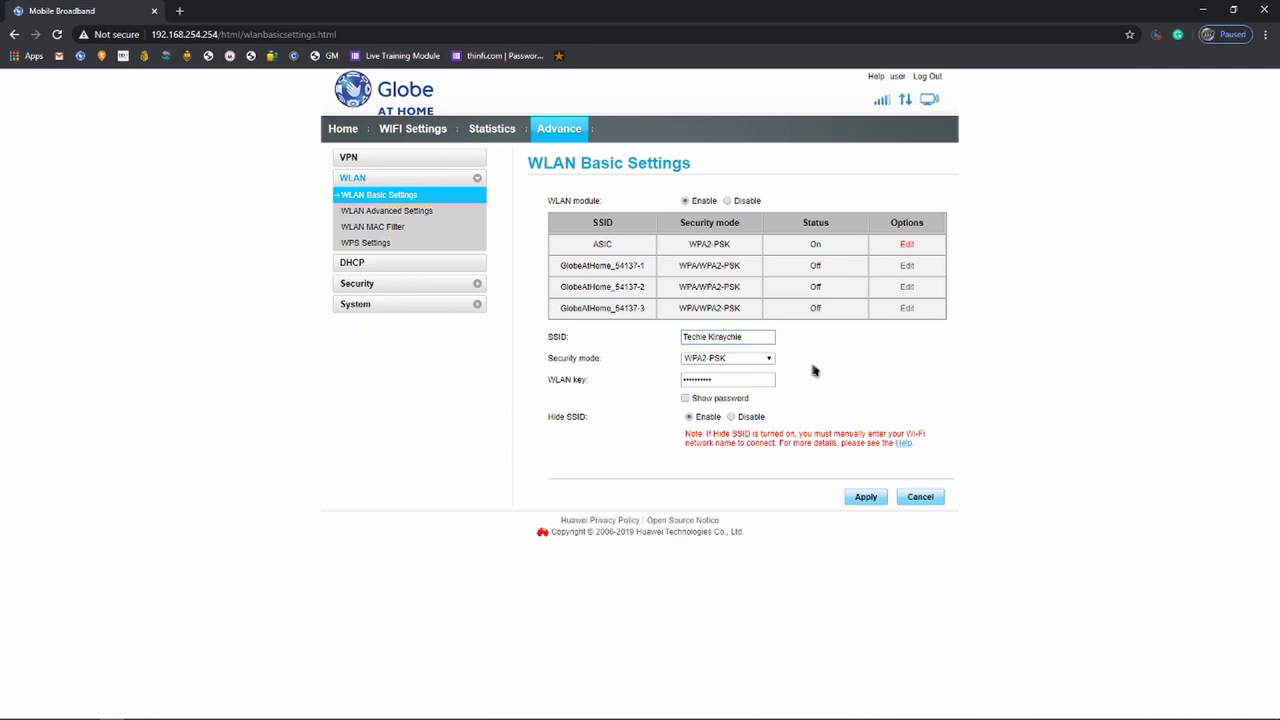
click(736, 341)
drag(752, 341, 680, 345)
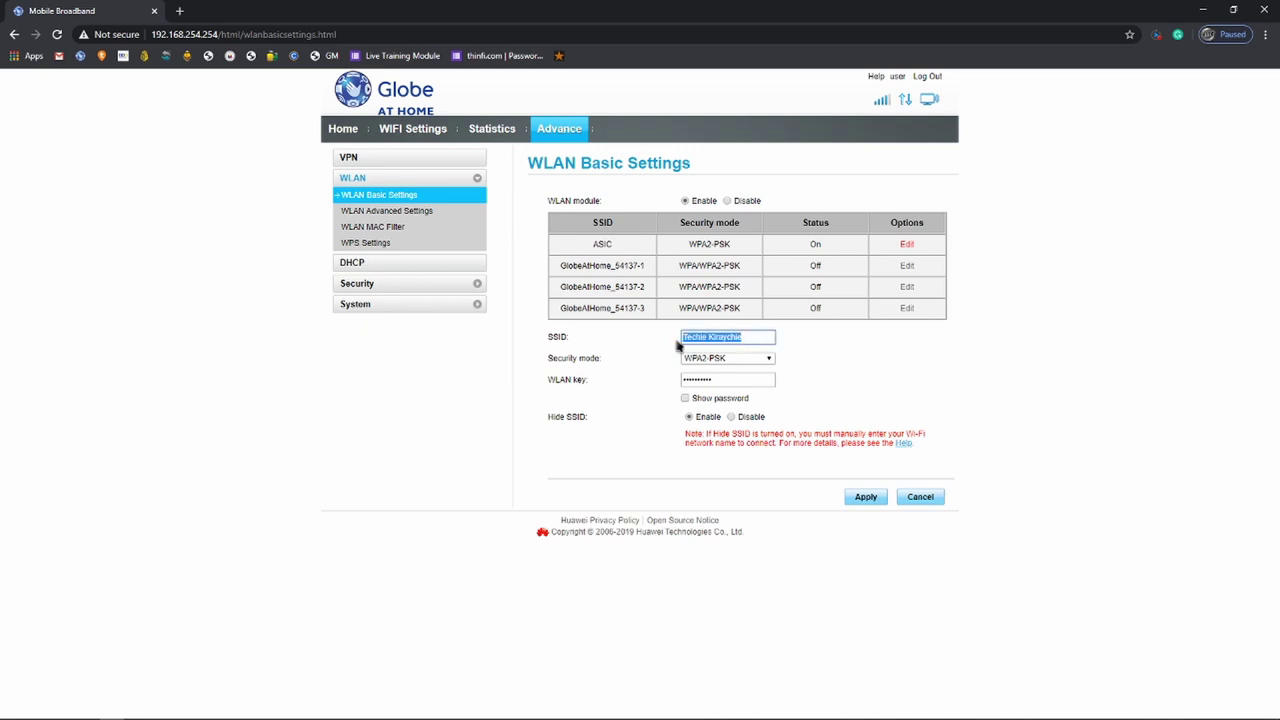
key(Tab)
key(Tab)
key(ctrl+v)
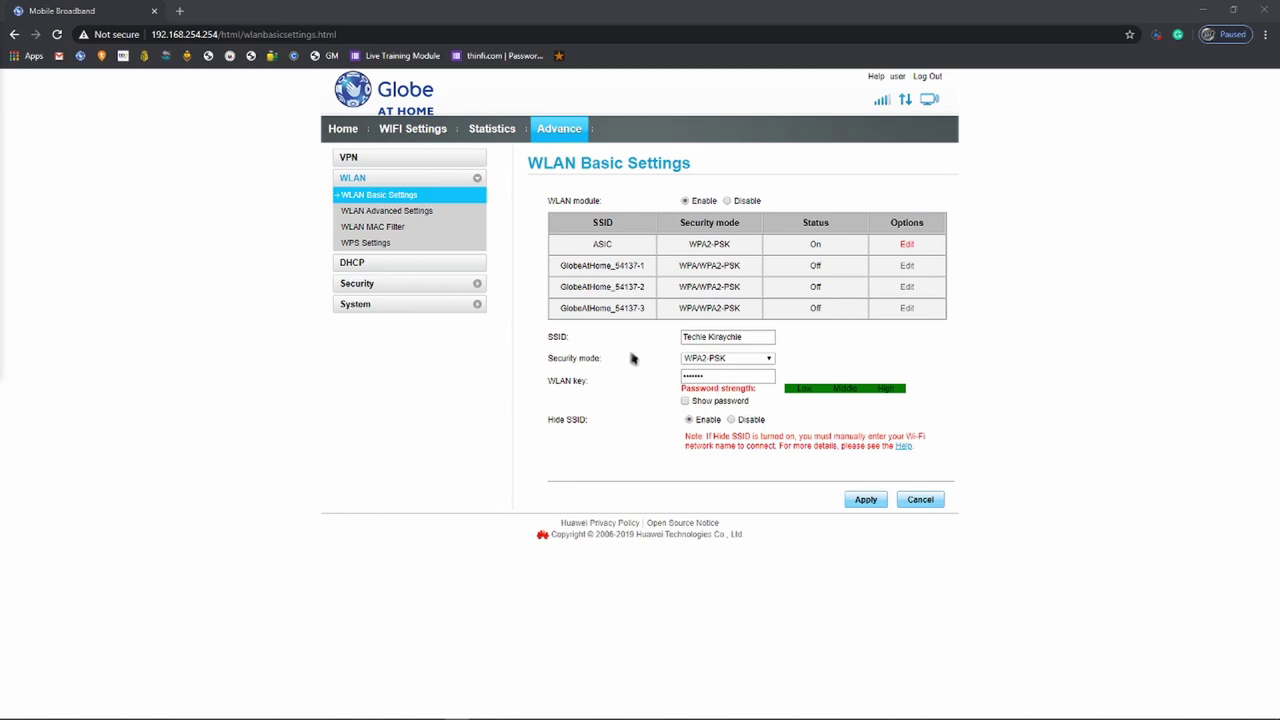
Step: Keep WPA2-PSK as the security mode and replace the WLAN key with a new key
click(718, 362)
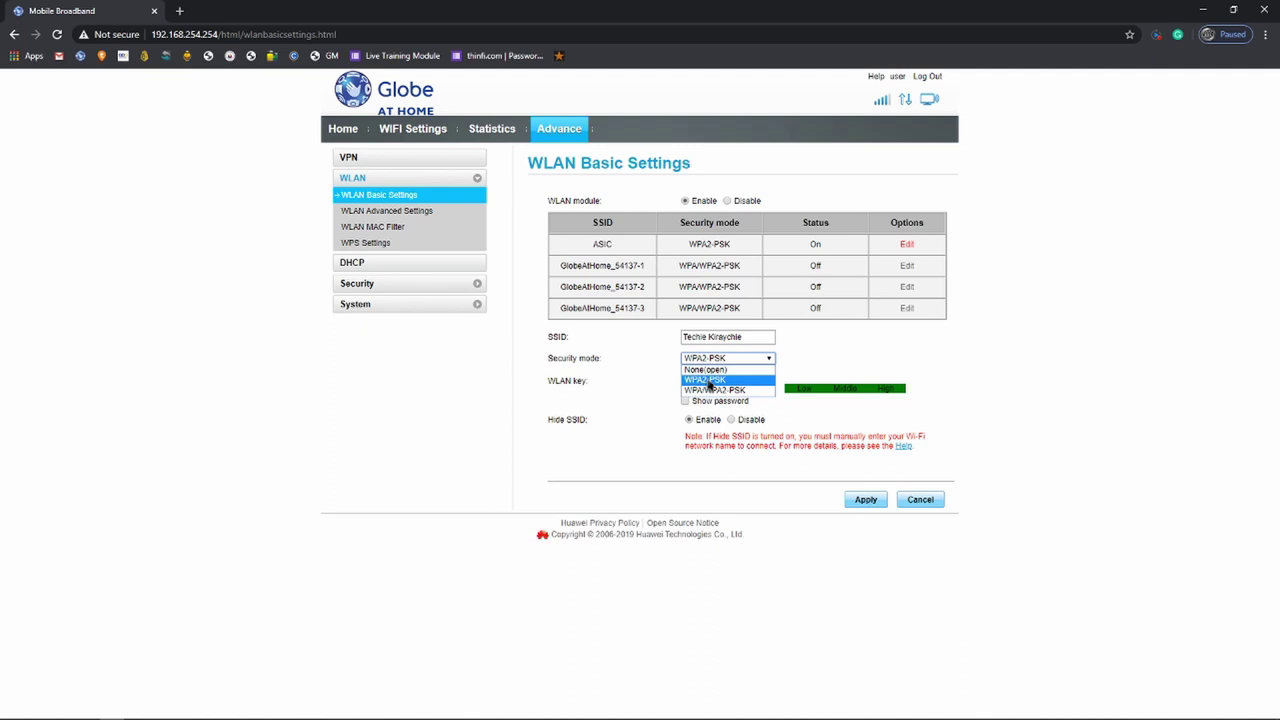
click(709, 381)
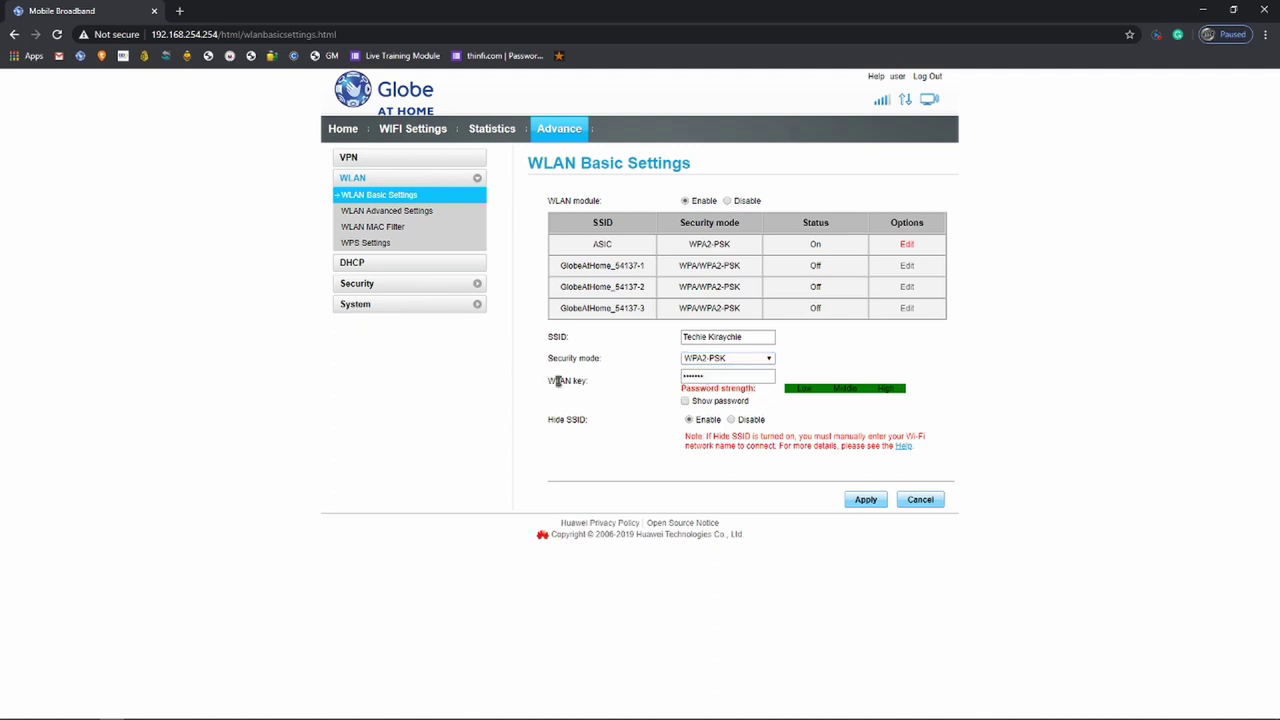
click(723, 378)
drag(727, 377, 603, 381)
key(BackSpace)
text(a)
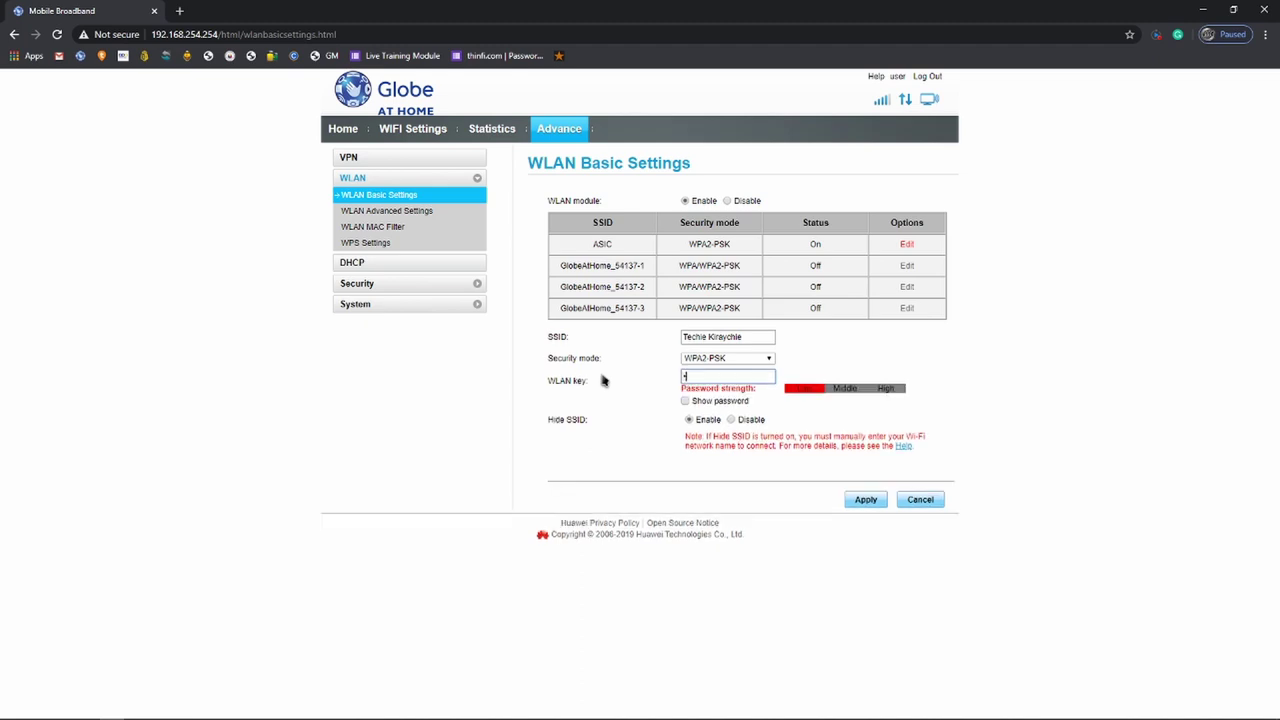
text(******)
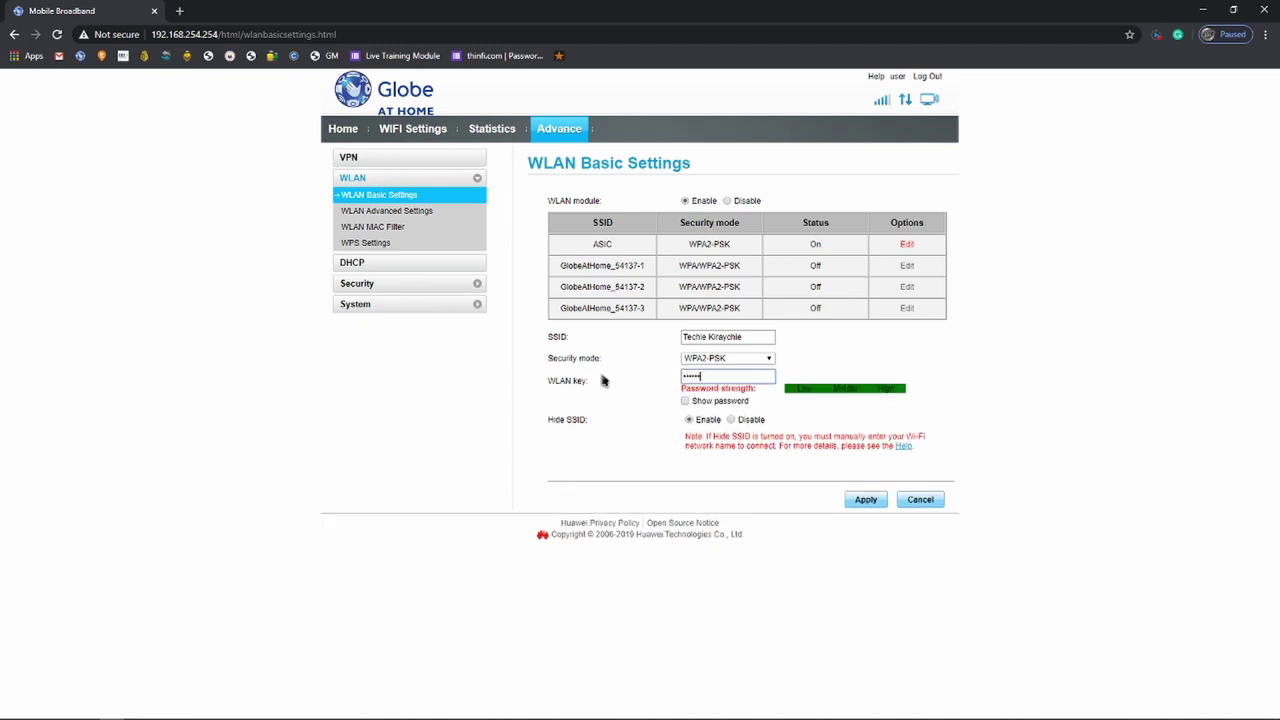
text(**)
click(865, 503)
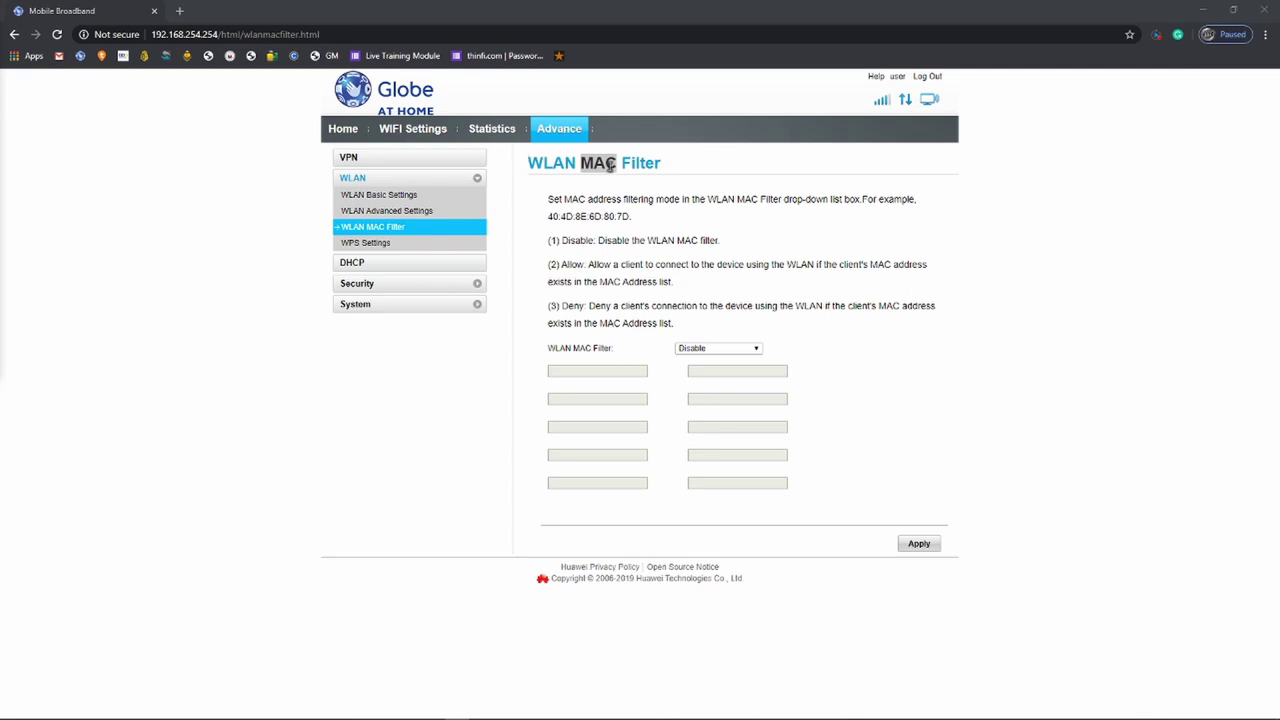
click(585, 164)
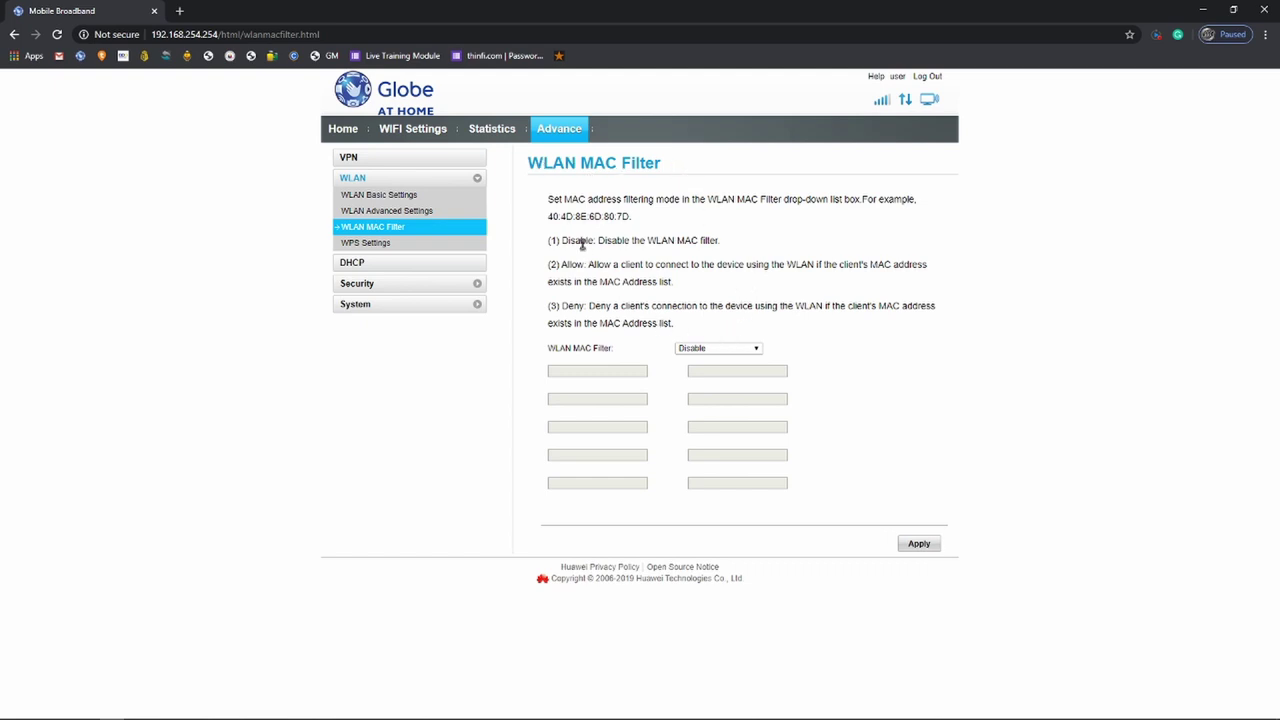
click(713, 349)
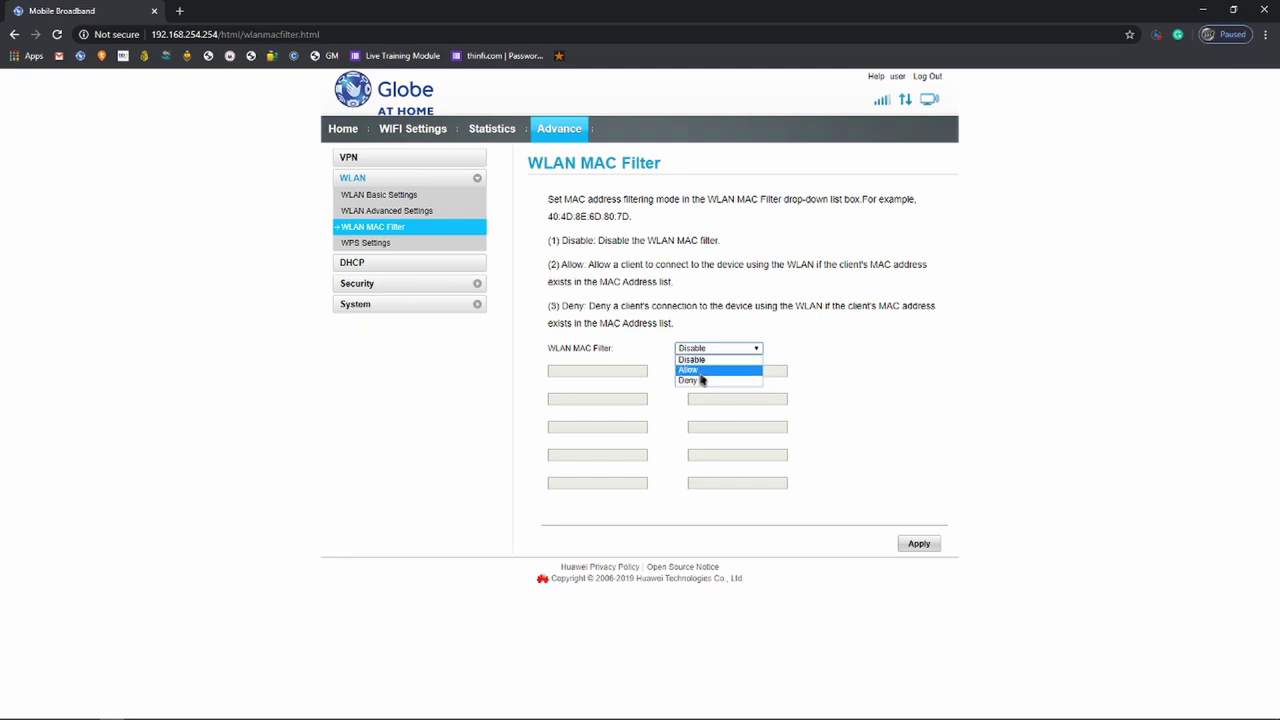
Step: Try the WLAN MAC Filter mode list, first leaving Disable and then choosing Allow
click(846, 371)
click(722, 350)
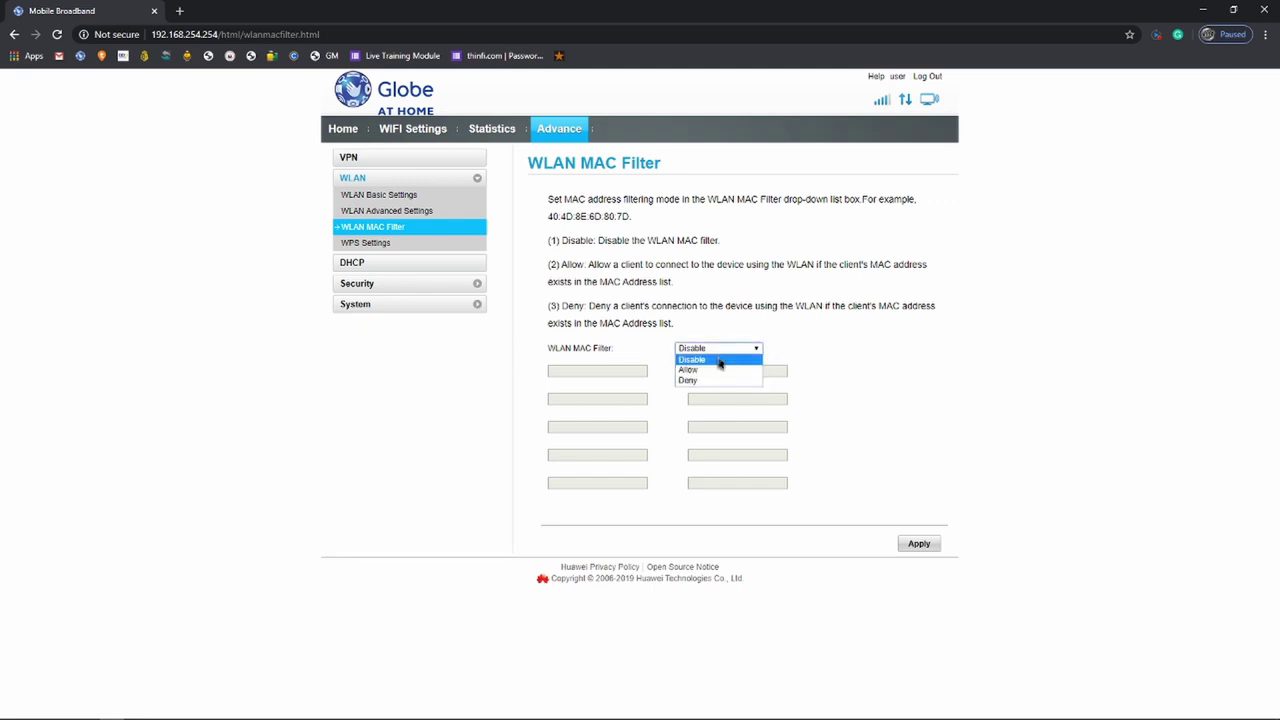
click(824, 340)
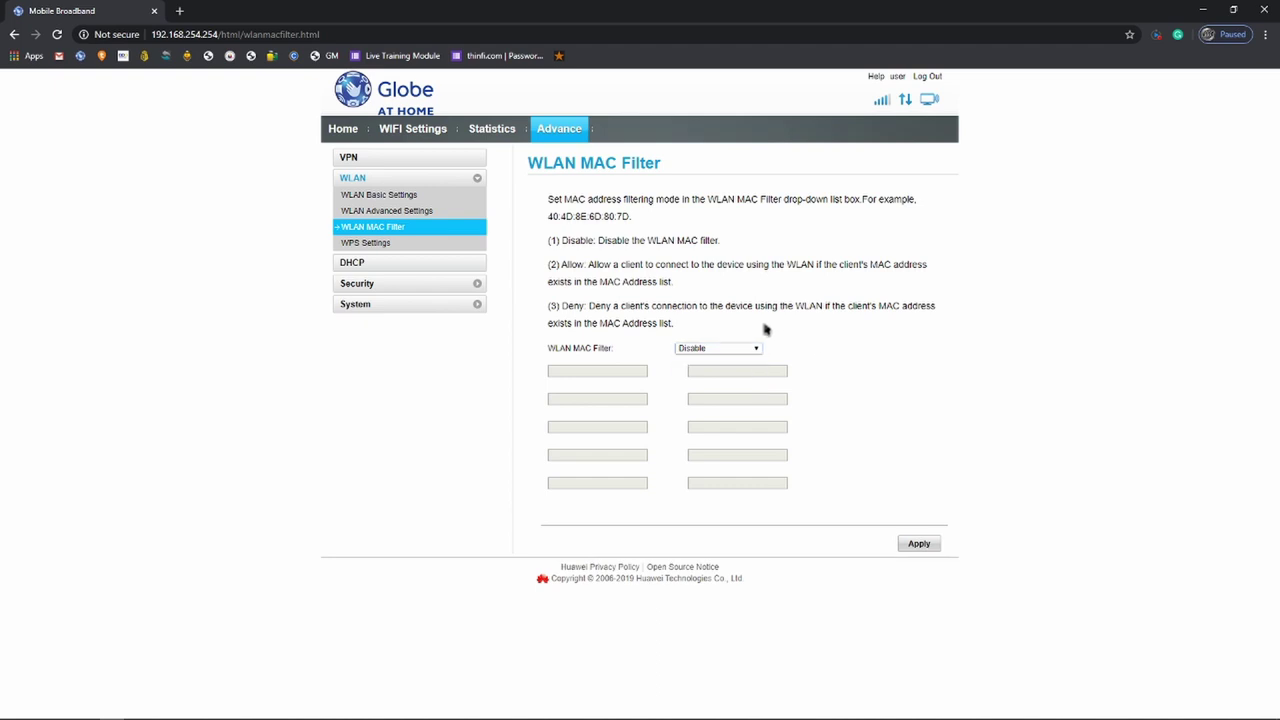
drag(581, 165, 667, 165)
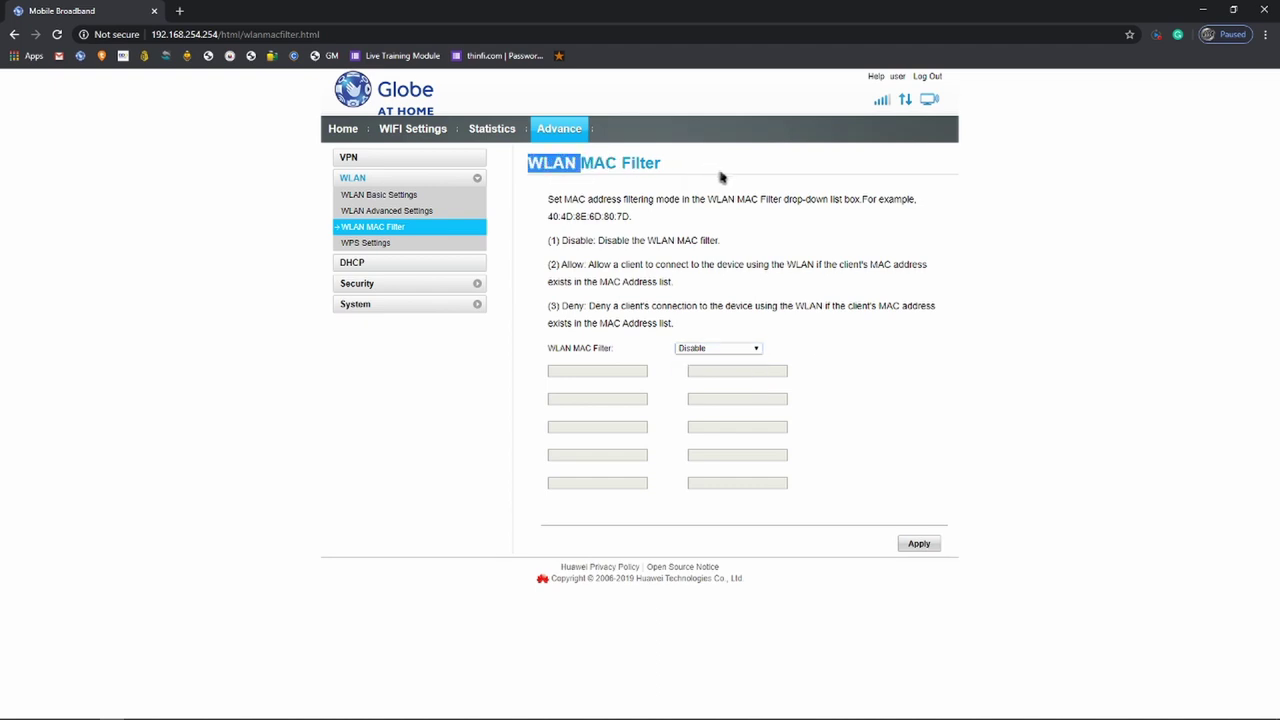
click(797, 358)
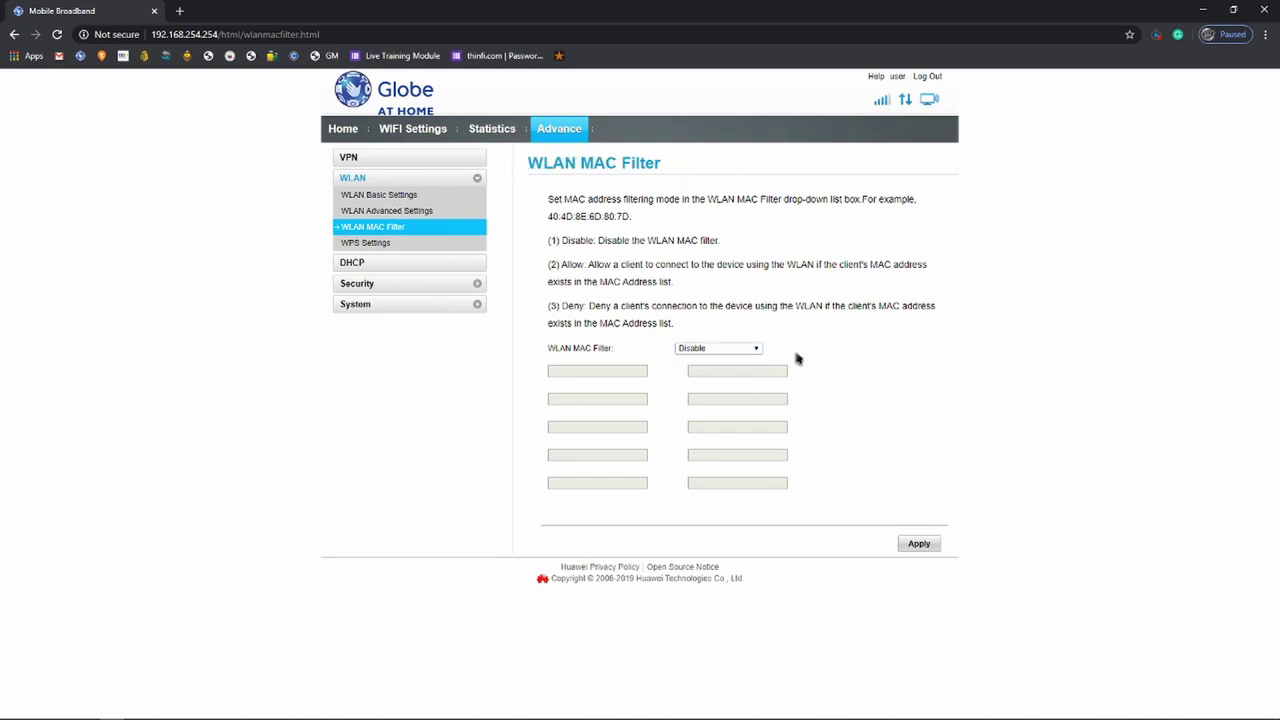
click(740, 349)
click(704, 372)
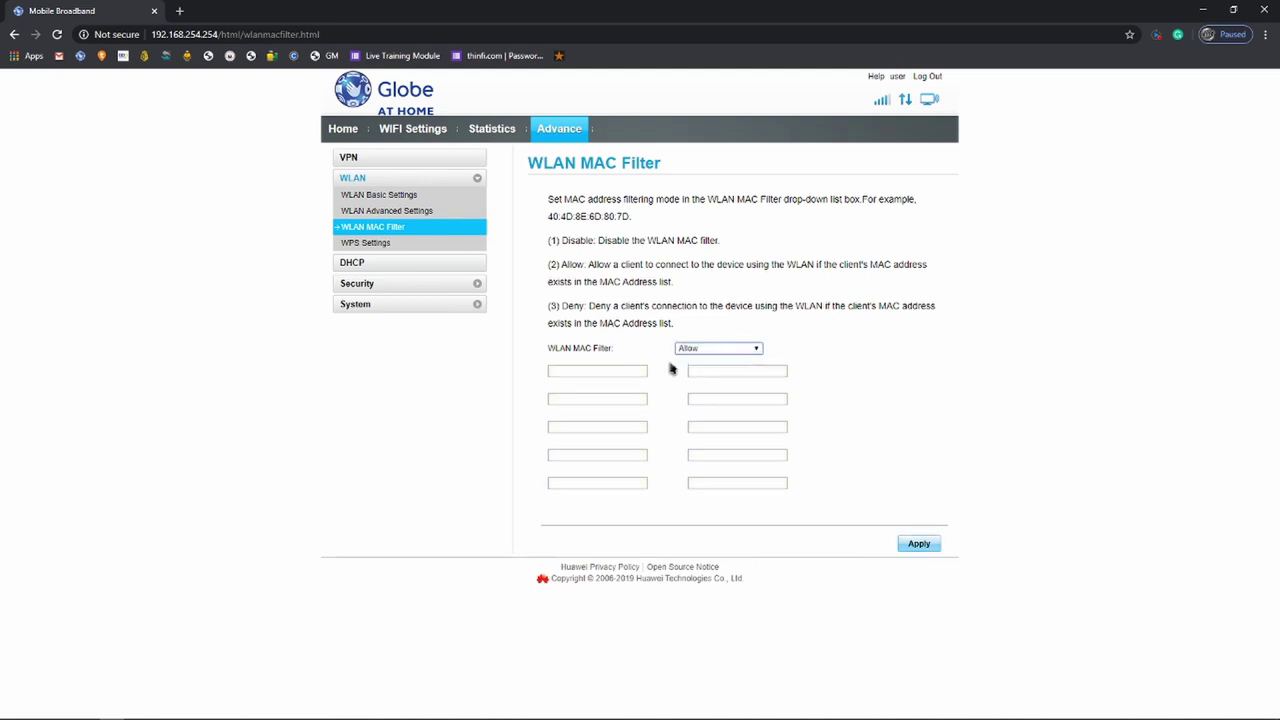
Step: Switch the MAC filtering mode to Deny and focus the first MAC address box
click(594, 372)
click(732, 354)
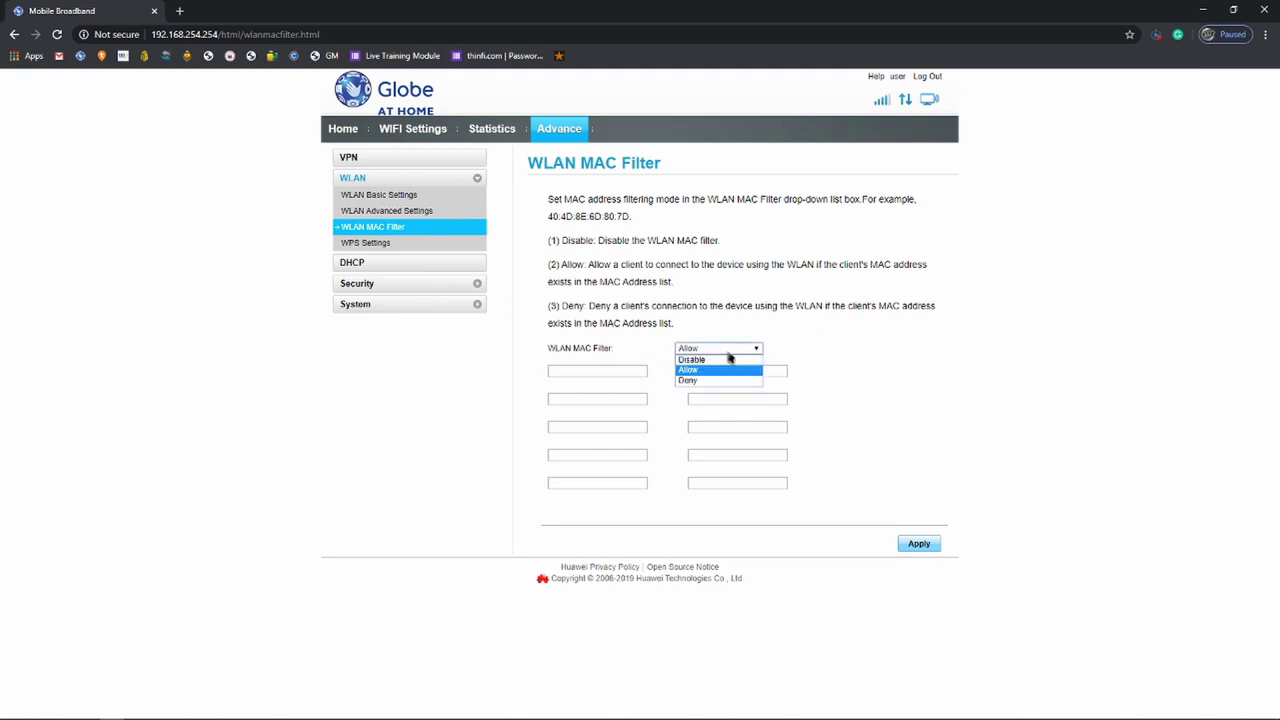
click(692, 382)
click(588, 371)
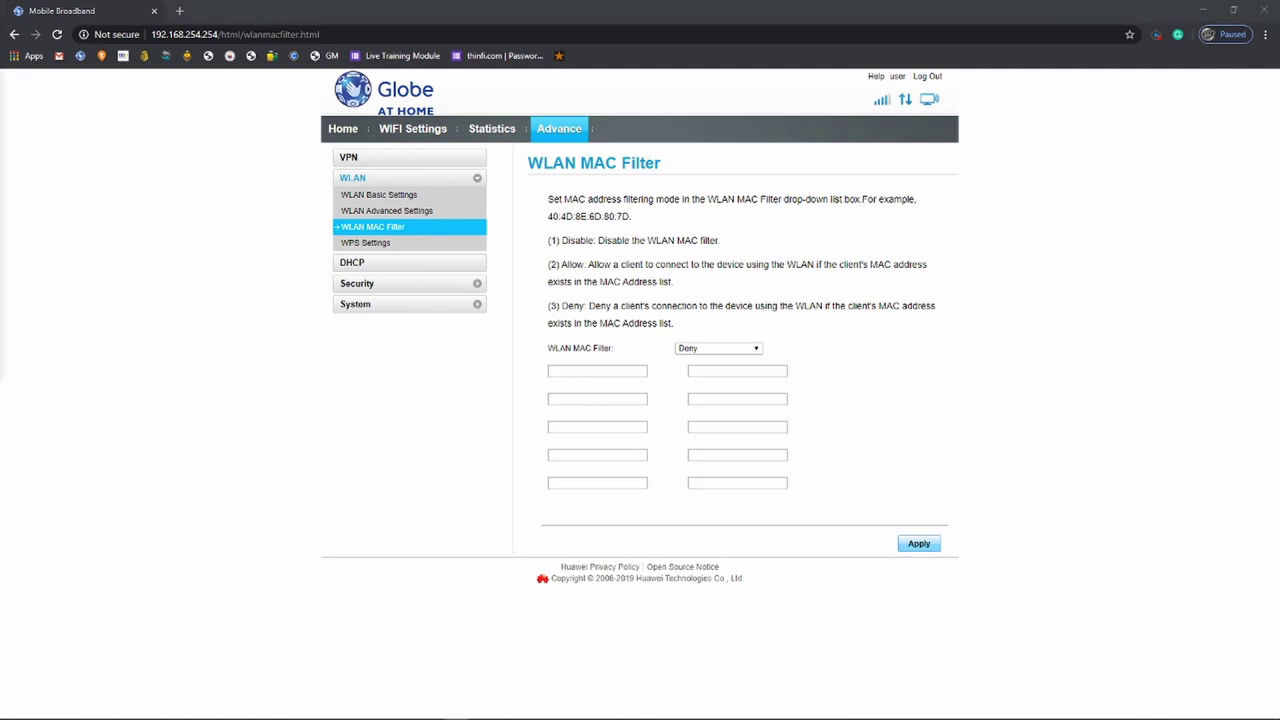
click(718, 350)
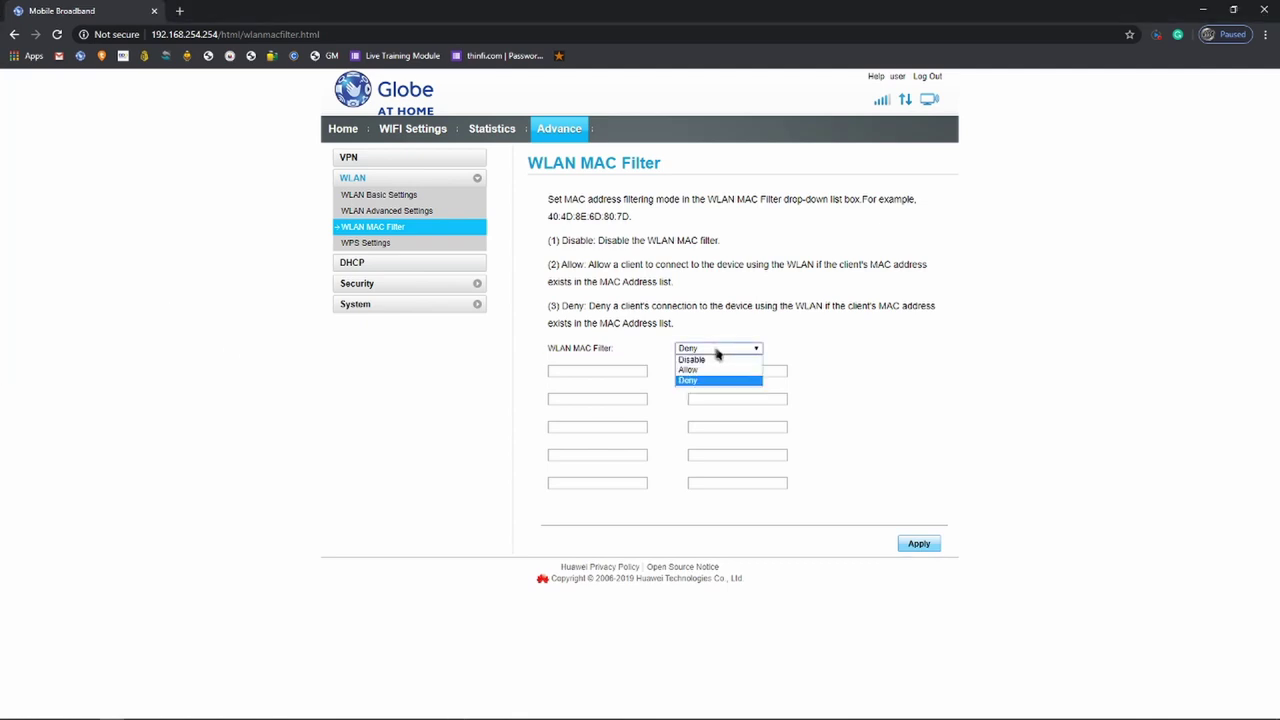
click(704, 375)
click(593, 371)
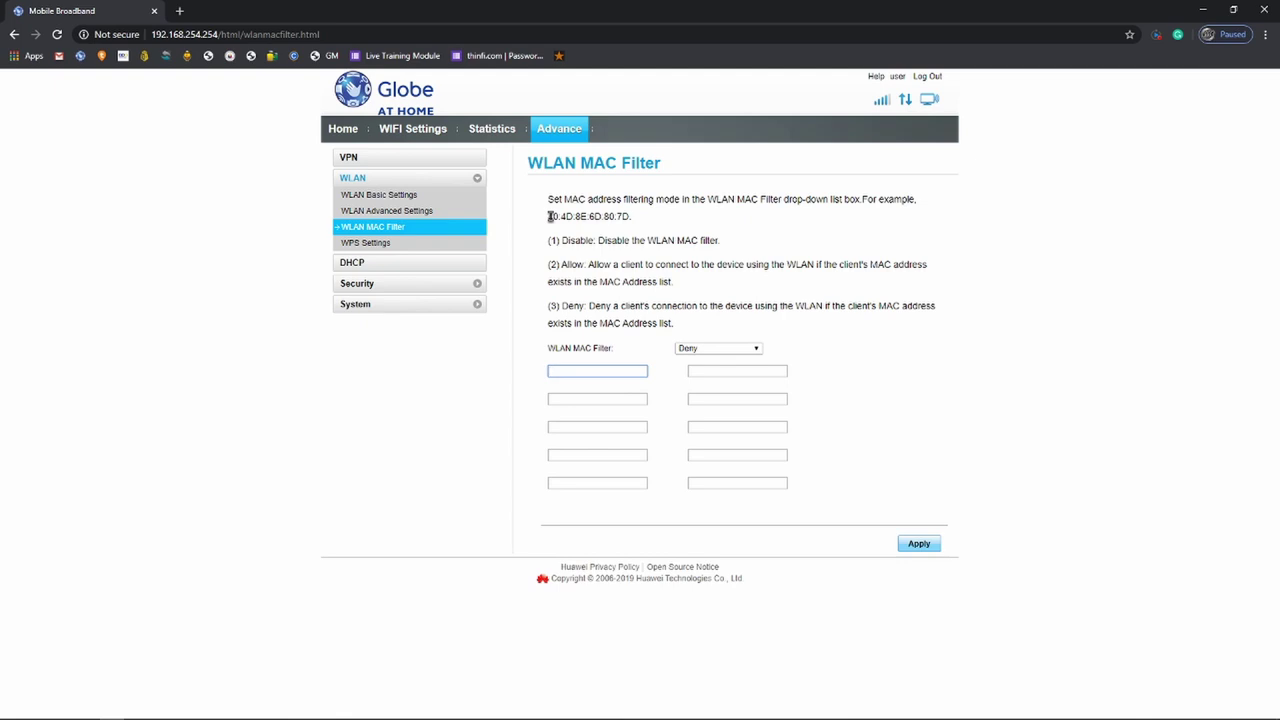
Step: Copy the example MAC 40:4D:8E:6D:80:7D from the description into the first address box
drag(549, 216, 630, 216)
key(ctrl+c)
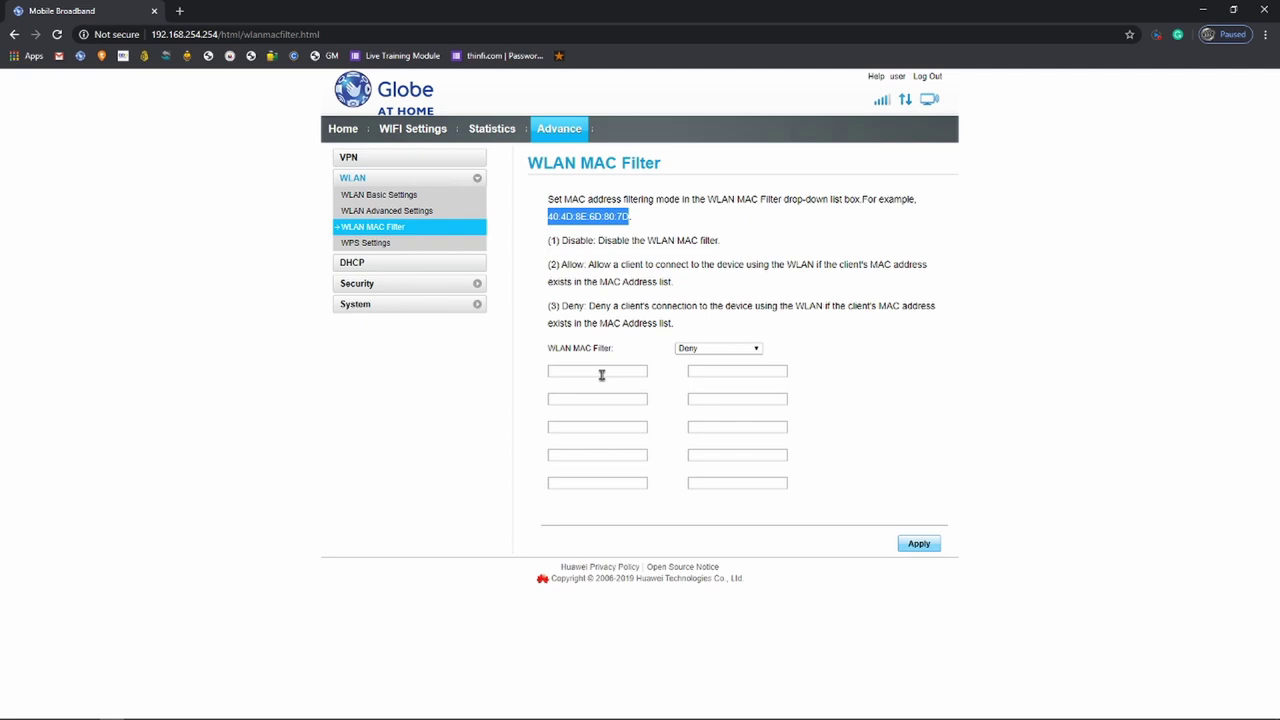
click(601, 373)
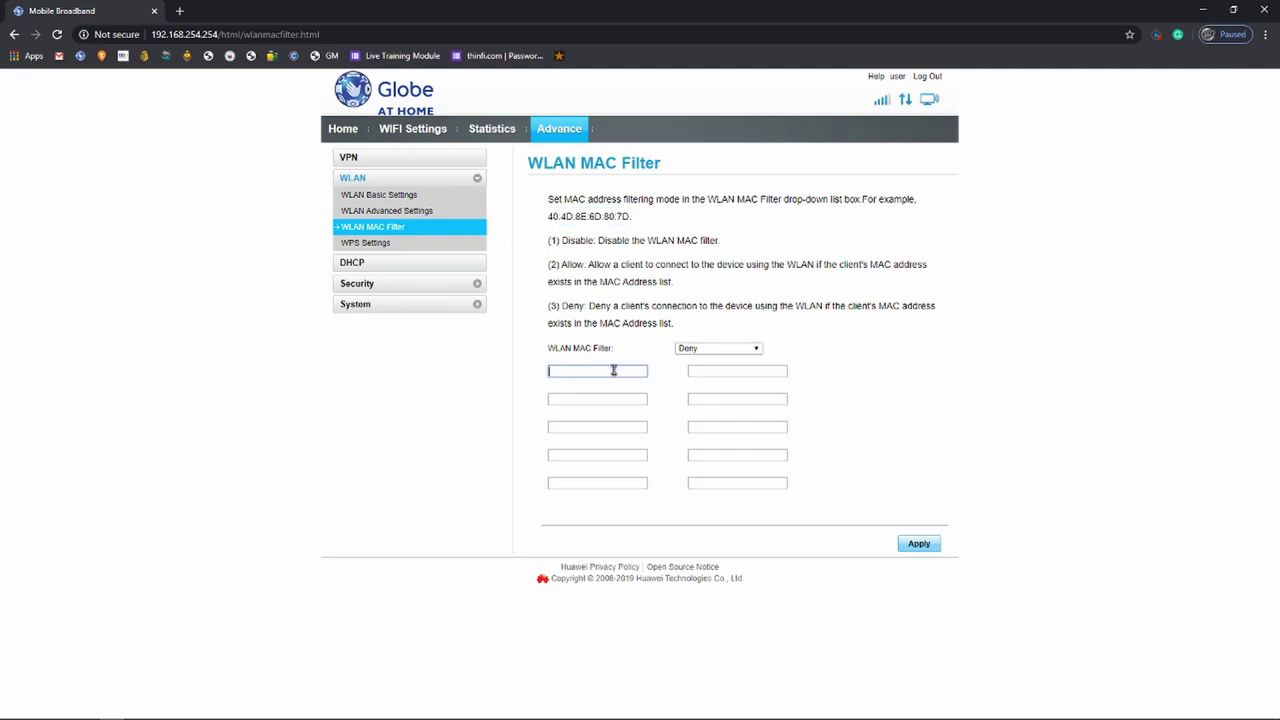
key(ctrl+v)
drag(622, 371, 548, 377)
click(620, 373)
click(607, 398)
Step: Switch the WLAN MAC filtering mode to Allow
click(733, 350)
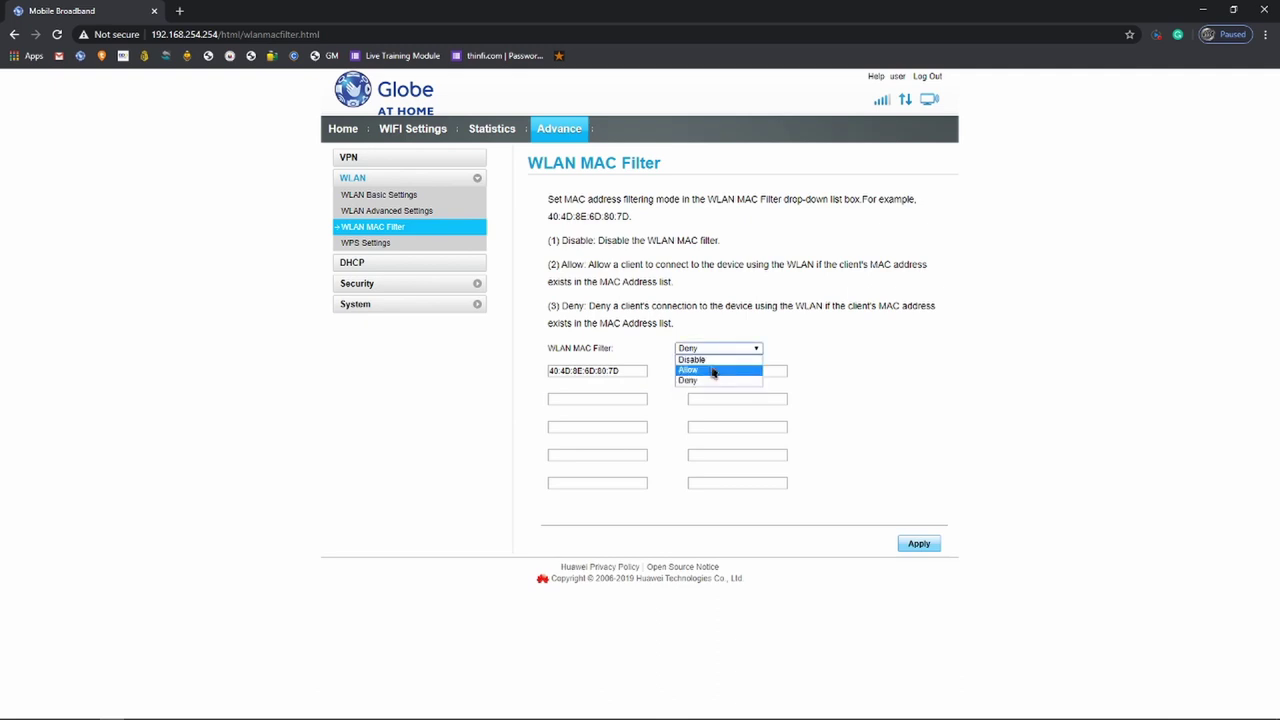
click(709, 367)
click(614, 371)
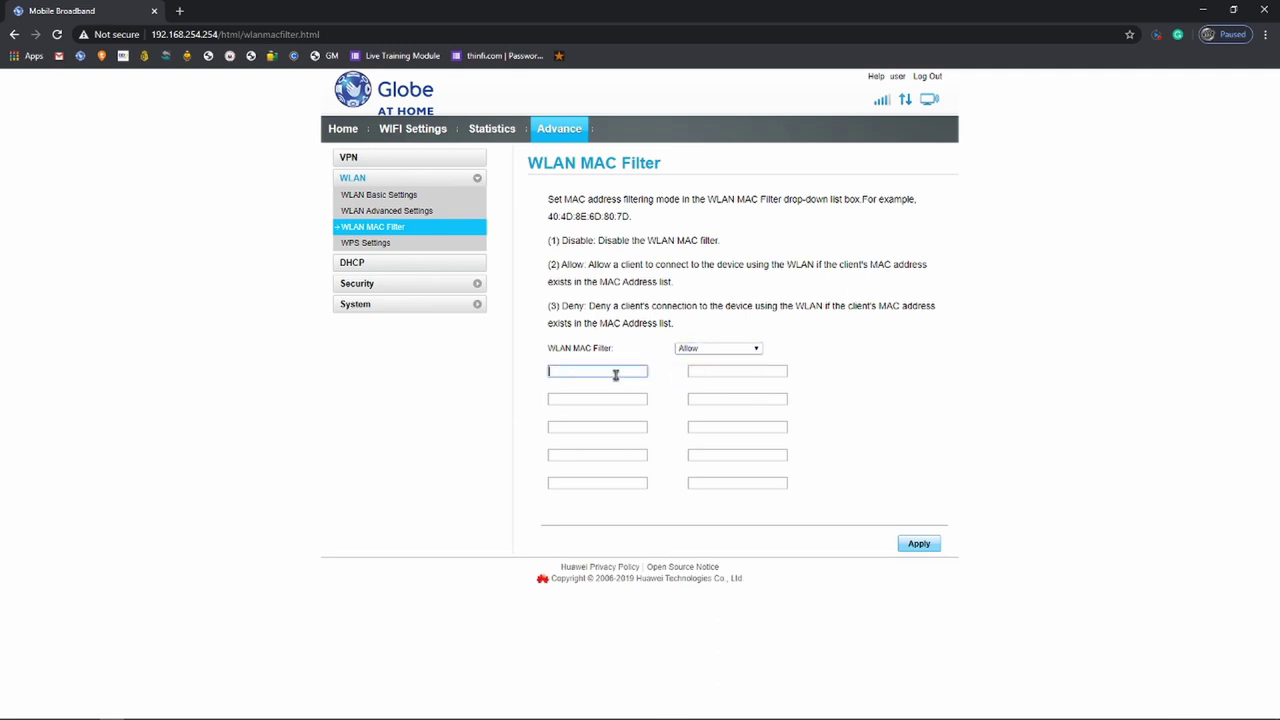
click(688, 349)
click(615, 372)
click(607, 400)
click(612, 399)
Step: Enter 40:4D:8E:6D:80:7D and 50:01:BB:37:56:0B as the two MAC addresses and apply
click(580, 371)
drag(548, 216, 627, 215)
key(ctrl+c)
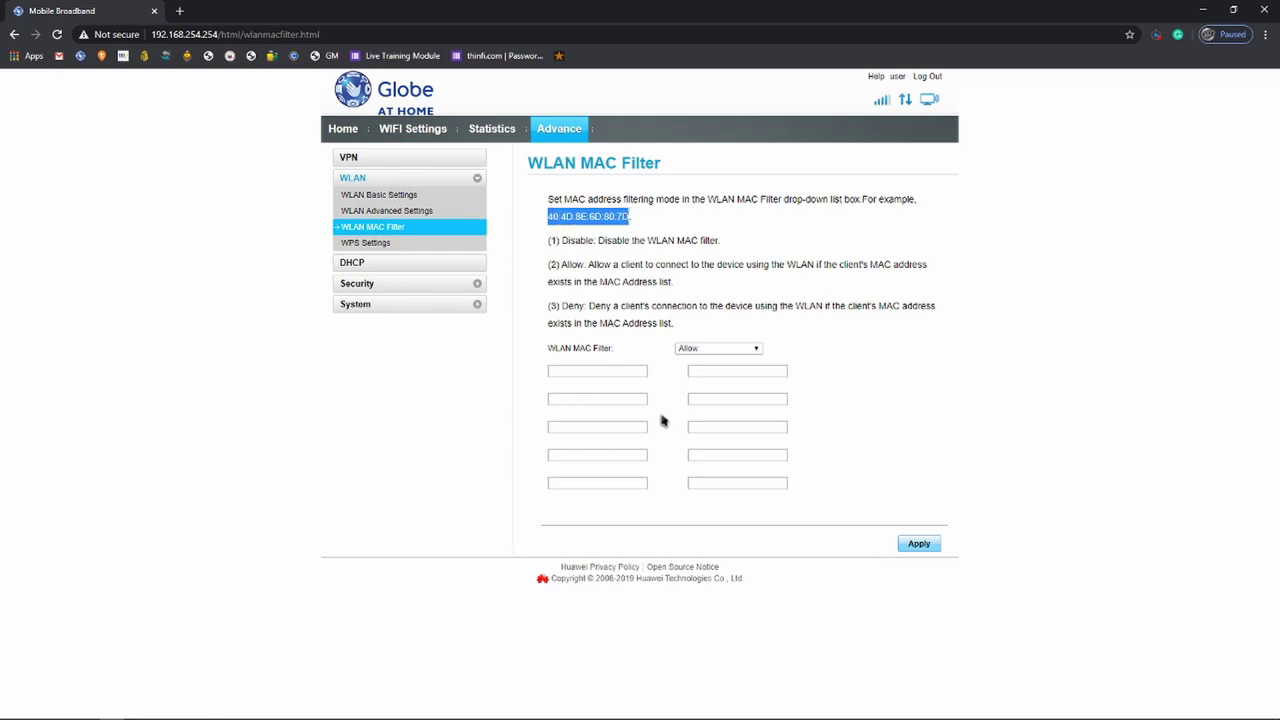
click(603, 371)
key(ctrl+v)
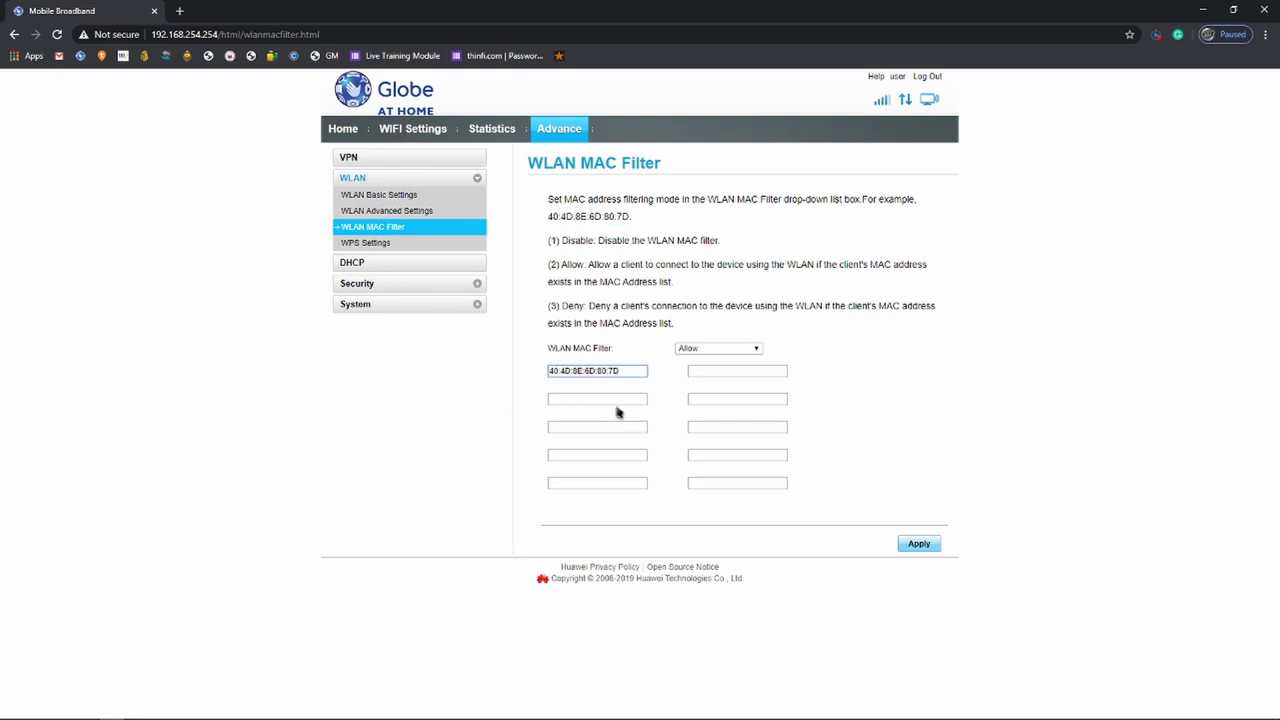
click(609, 400)
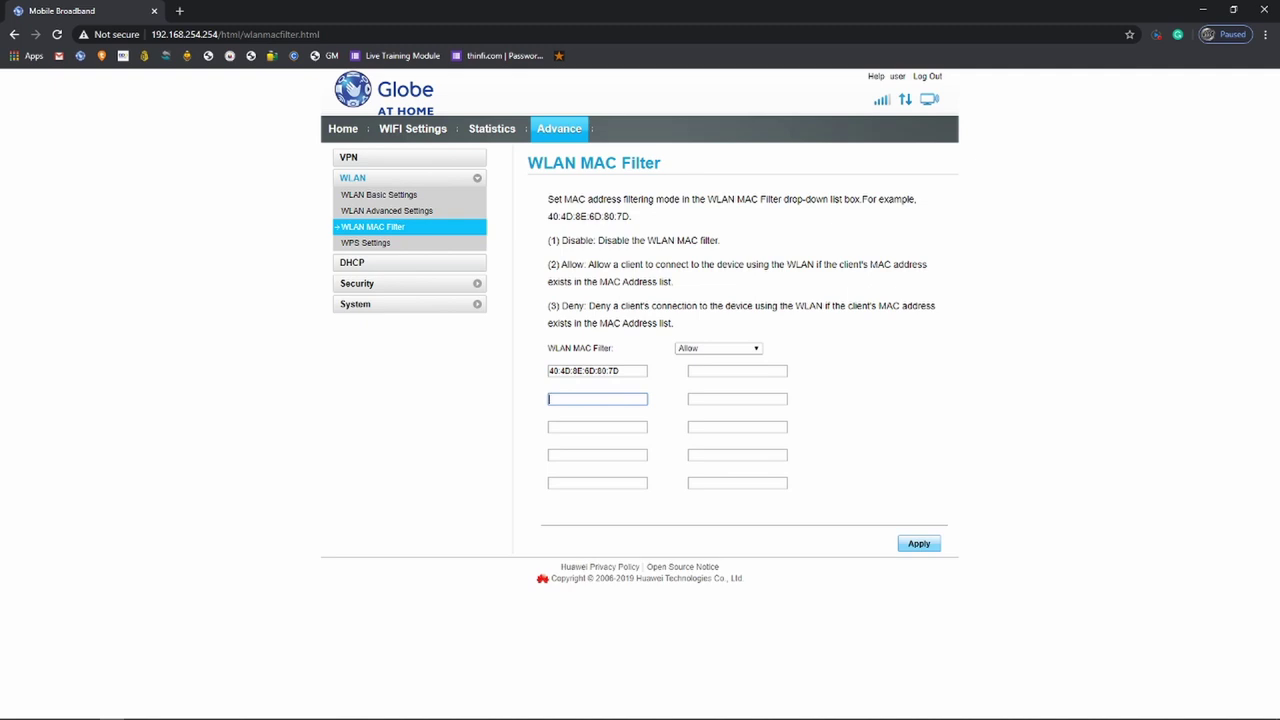
key(alt+Tab)
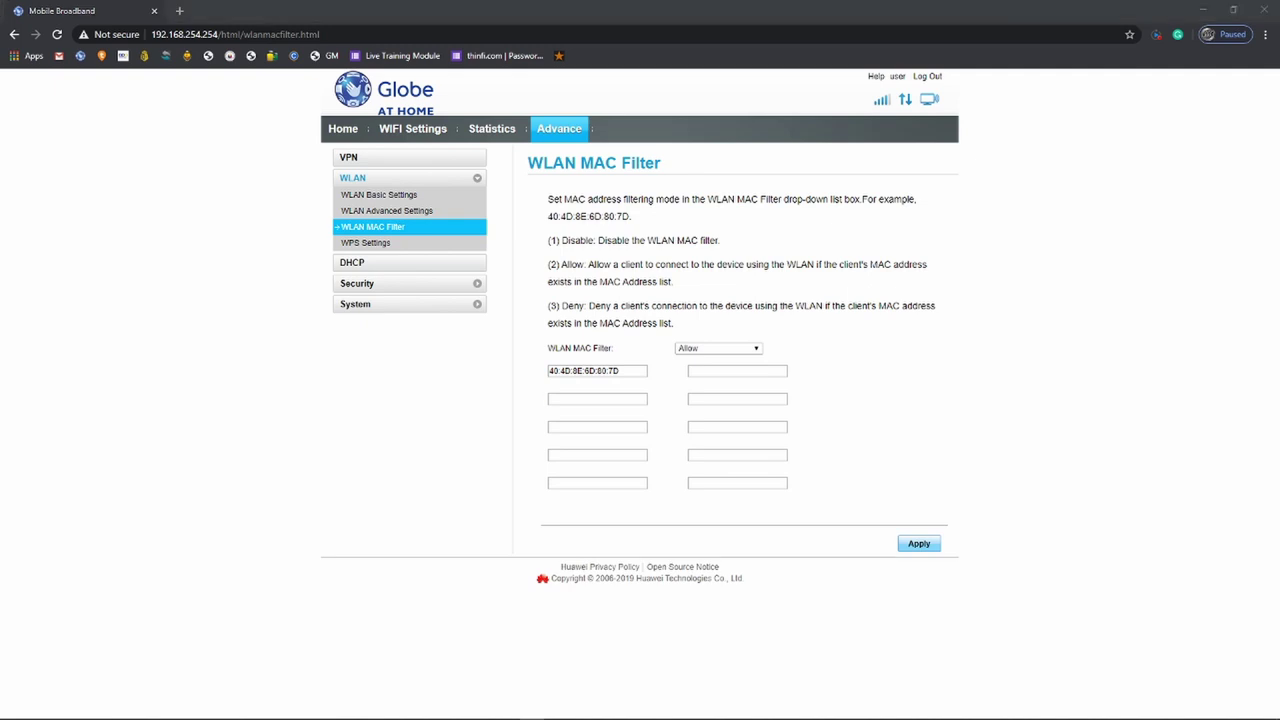
click(590, 400)
text(50:01:BB:37:56:0B)
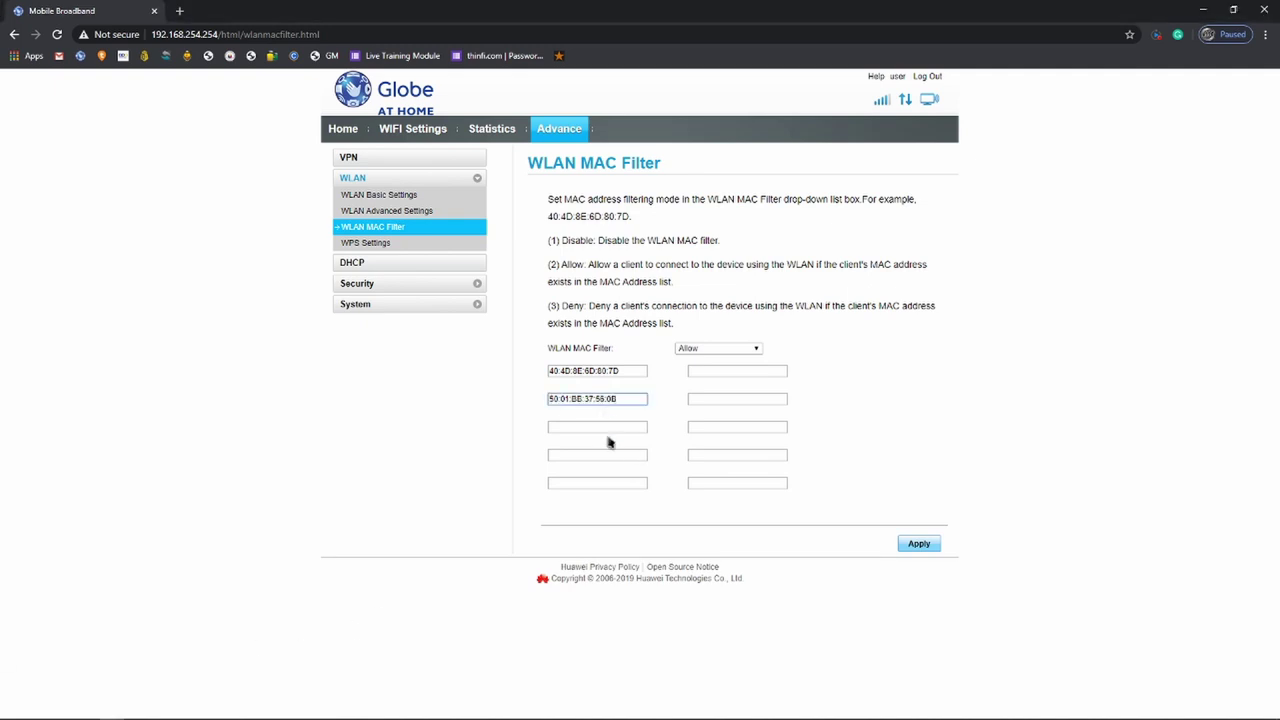
click(609, 430)
click(628, 399)
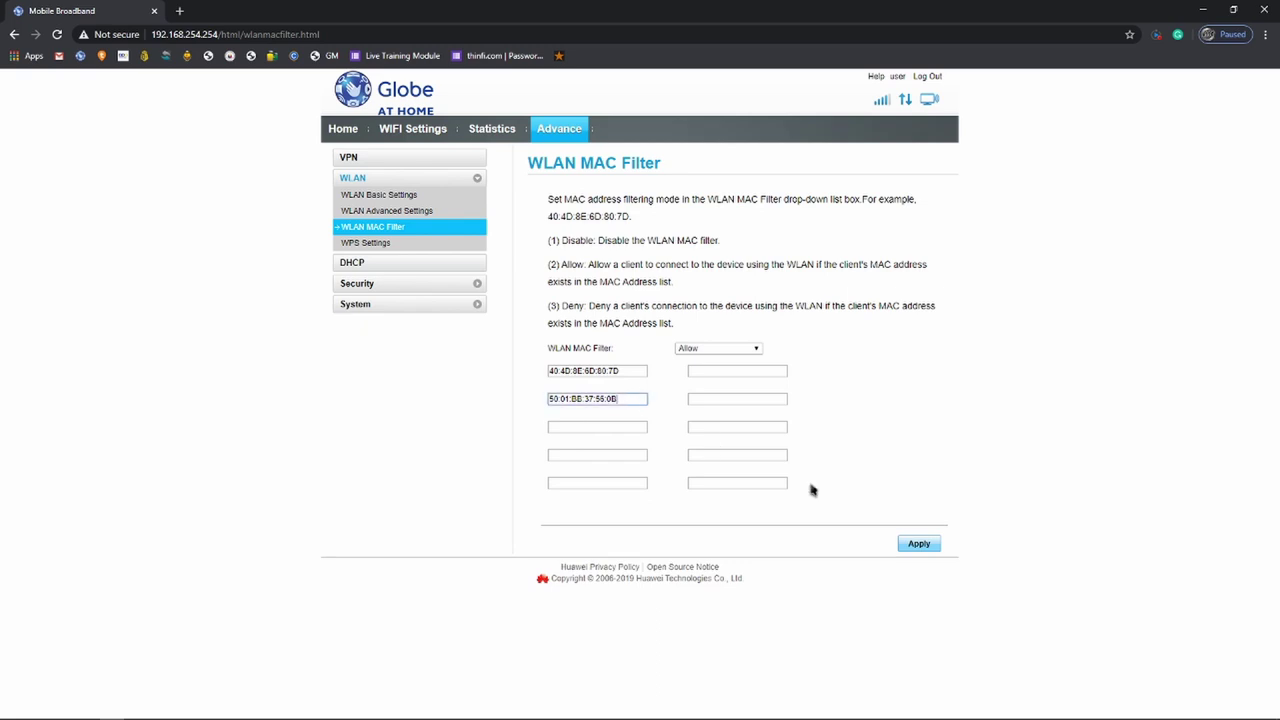
click(919, 544)
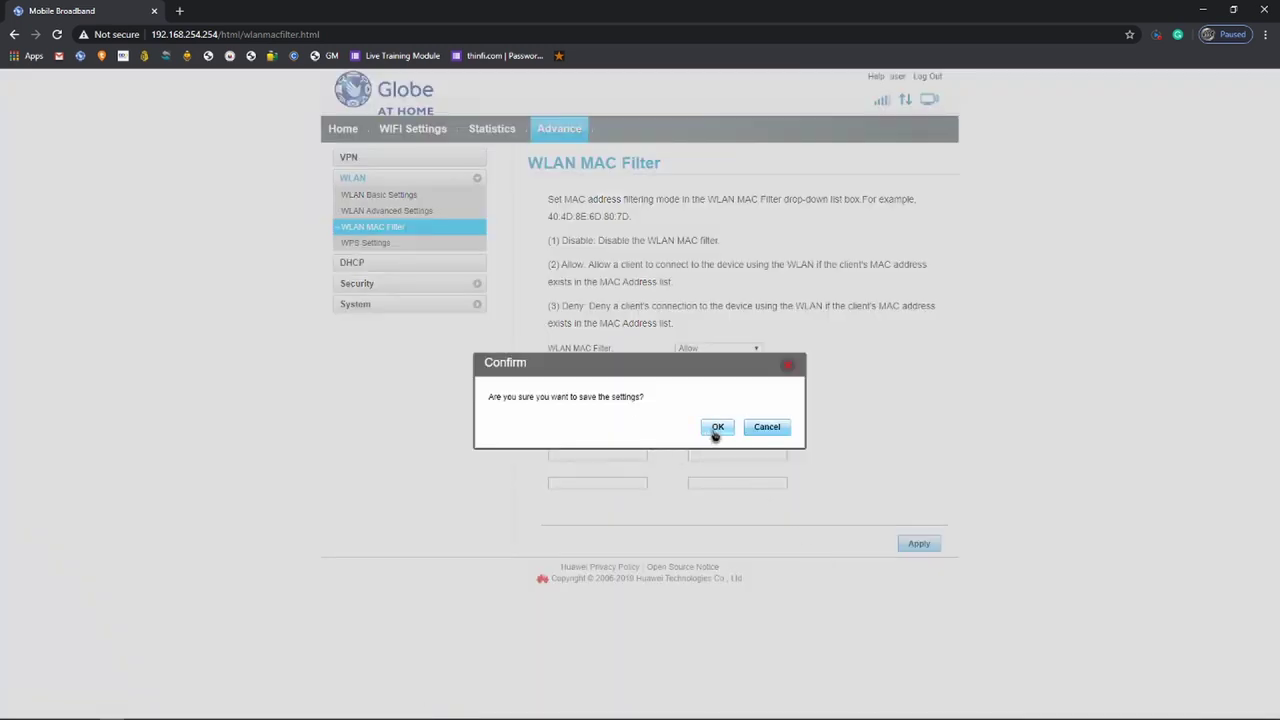
Step: Confirm the save, dismiss the Success note, and verify the mode still reads Allow
click(715, 429)
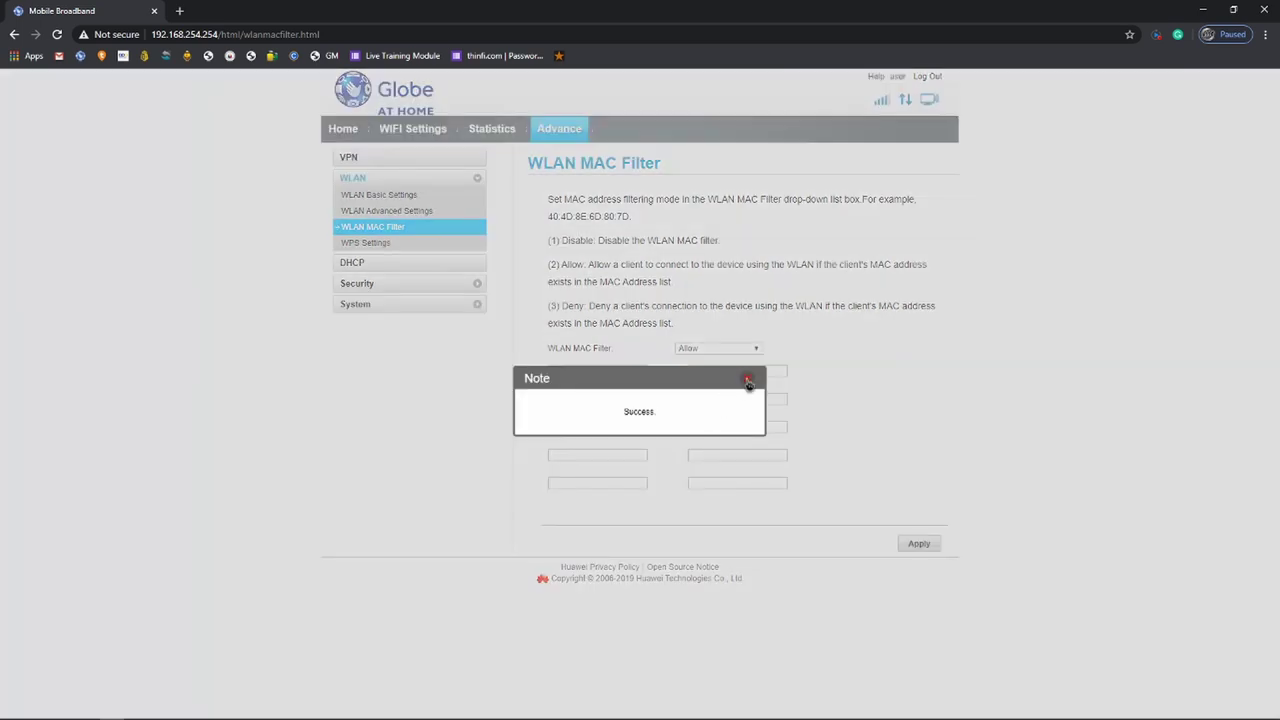
click(748, 382)
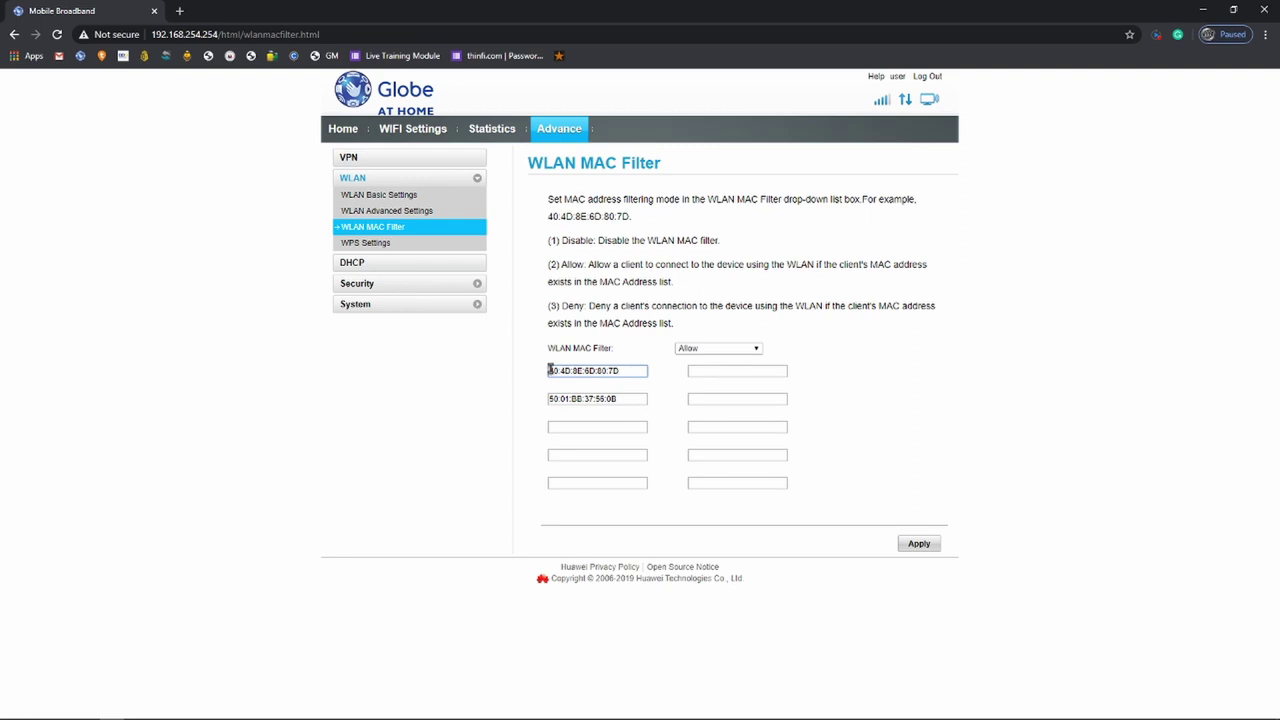
drag(550, 370, 627, 398)
click(629, 399)
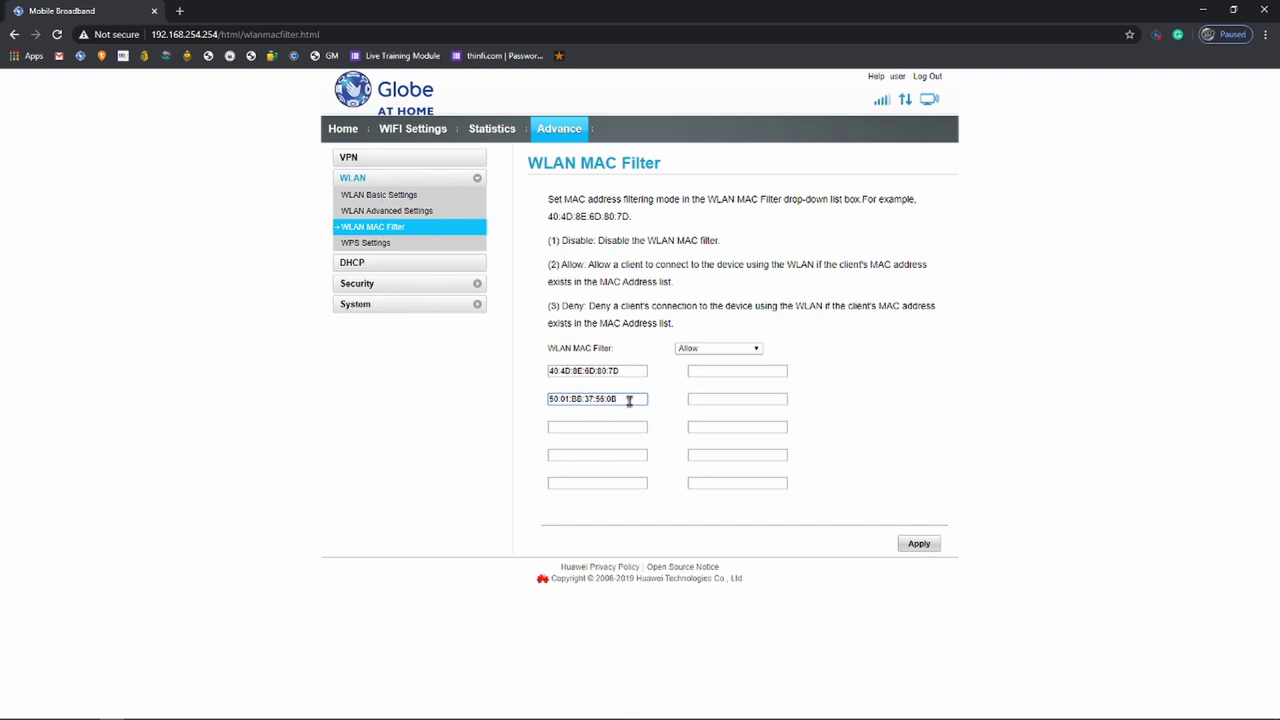
click(729, 350)
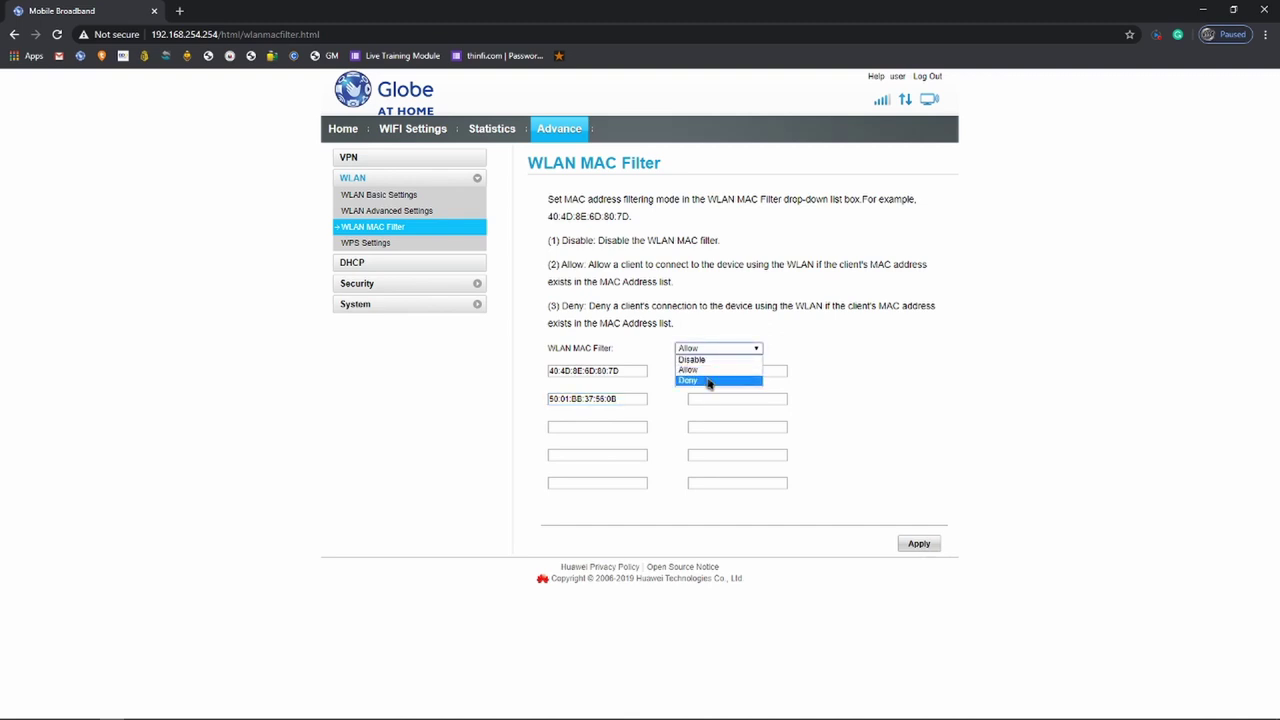
click(884, 373)
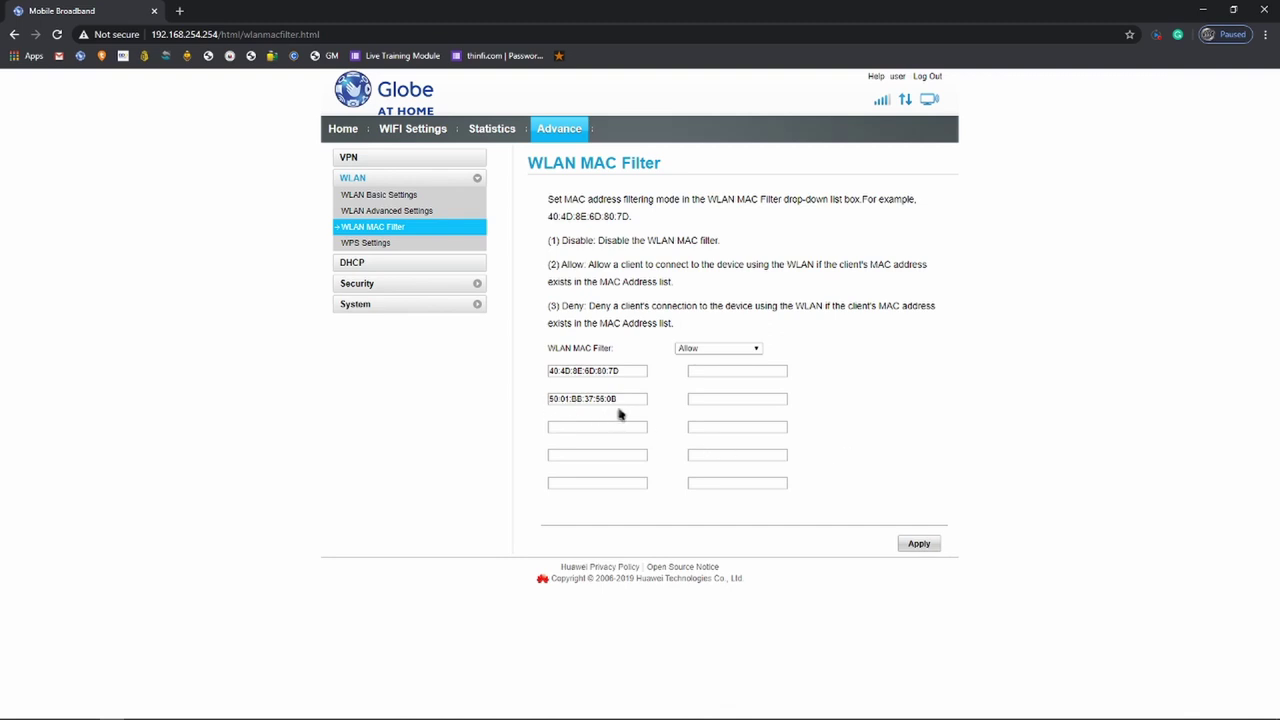
Step: Review the two saved MAC addresses, then return to the router's Home status page
drag(624, 399, 549, 399)
click(586, 399)
double_click(586, 399)
click(579, 399)
drag(626, 401, 545, 405)
click(587, 400)
click(554, 371)
click(612, 400)
click(343, 128)
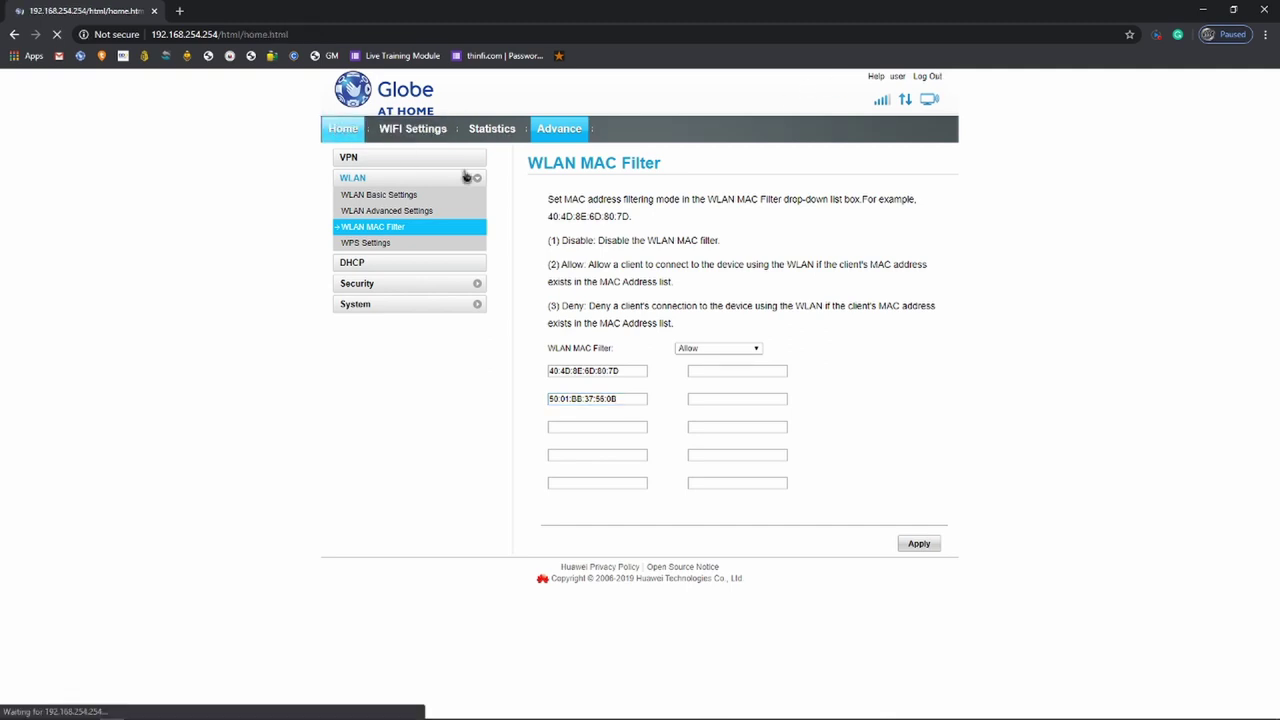